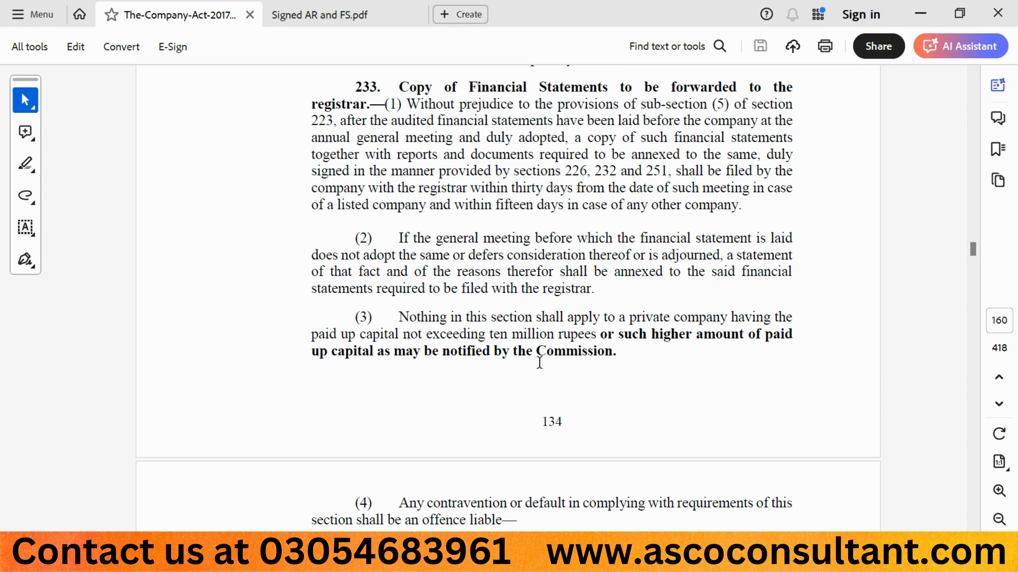
# Step: Read through section 233 of the Company Act and bring up the balance sheet in Signed AR and FS.pdf
pyautogui.scroll(-3, 539, 363)
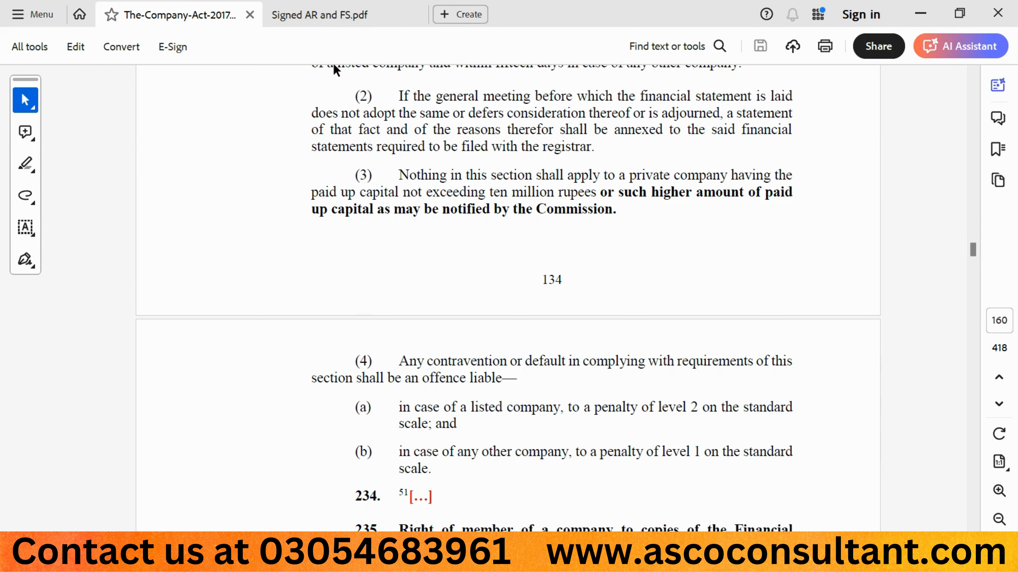
pyautogui.click(326, 12)
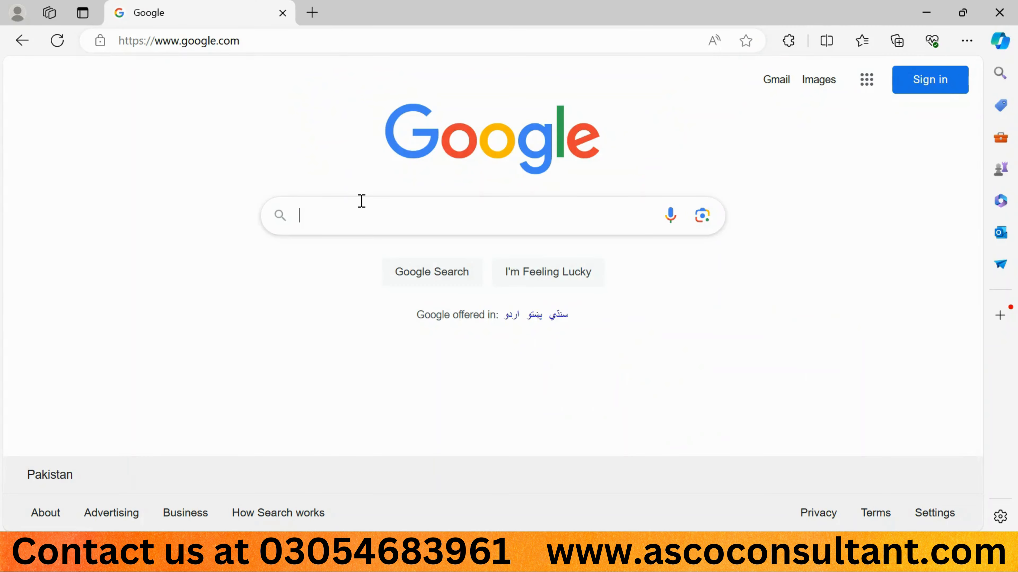
# Step: Switch to the browser, search Google for "secp leap" and open the LEAP – SECP website
pyautogui.write('secp leap')
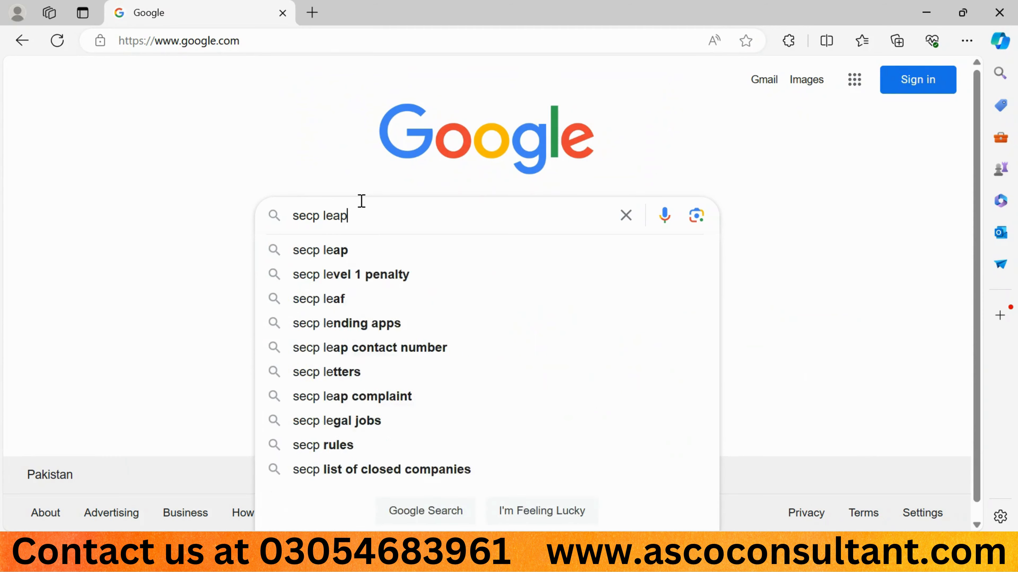
pyautogui.press('Return')
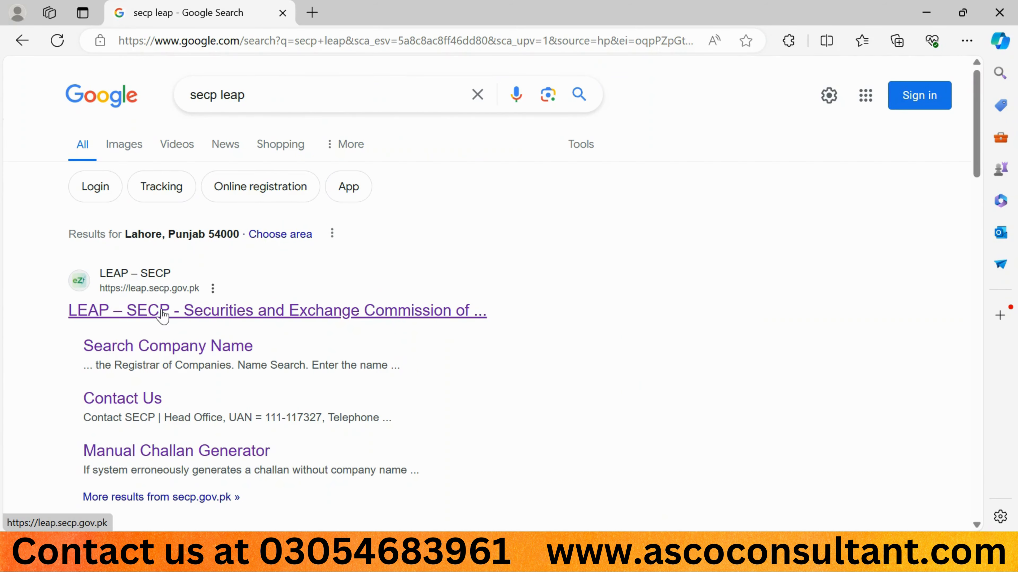
pyautogui.click(164, 317)
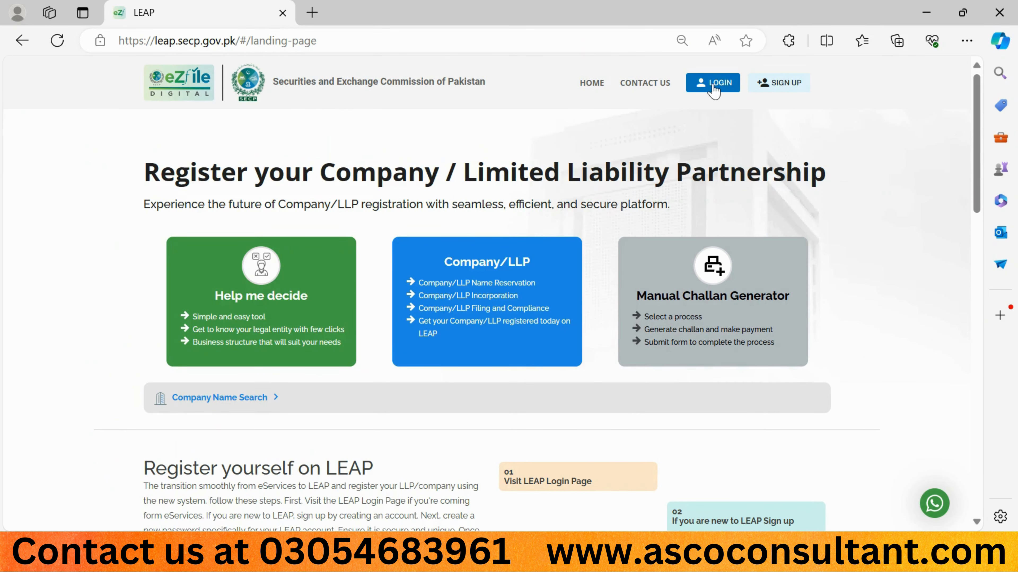
# Step: Log in to the LEAP portal with the prefilled identity number and password
pyautogui.click(713, 83)
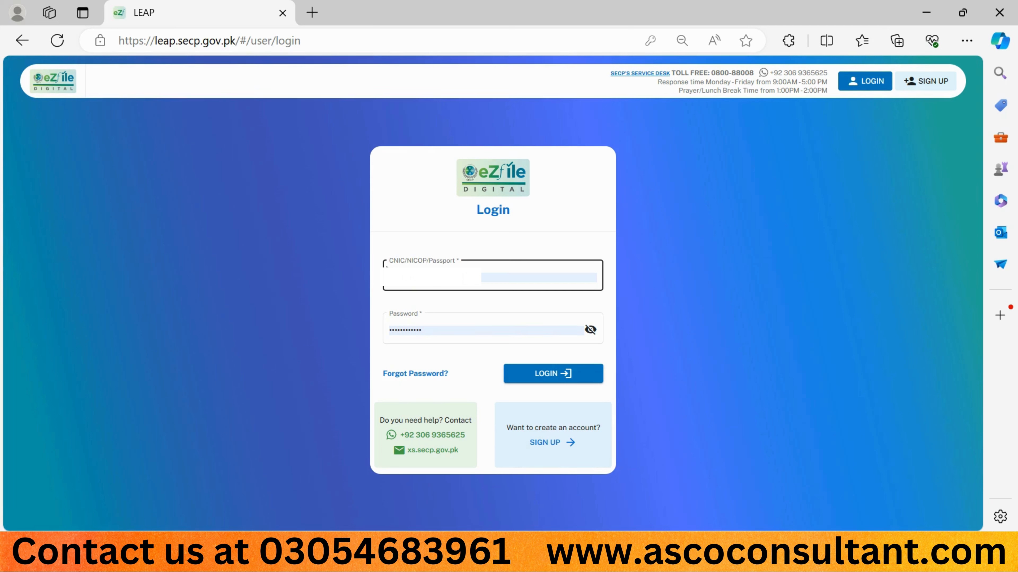
pyautogui.click(447, 328)
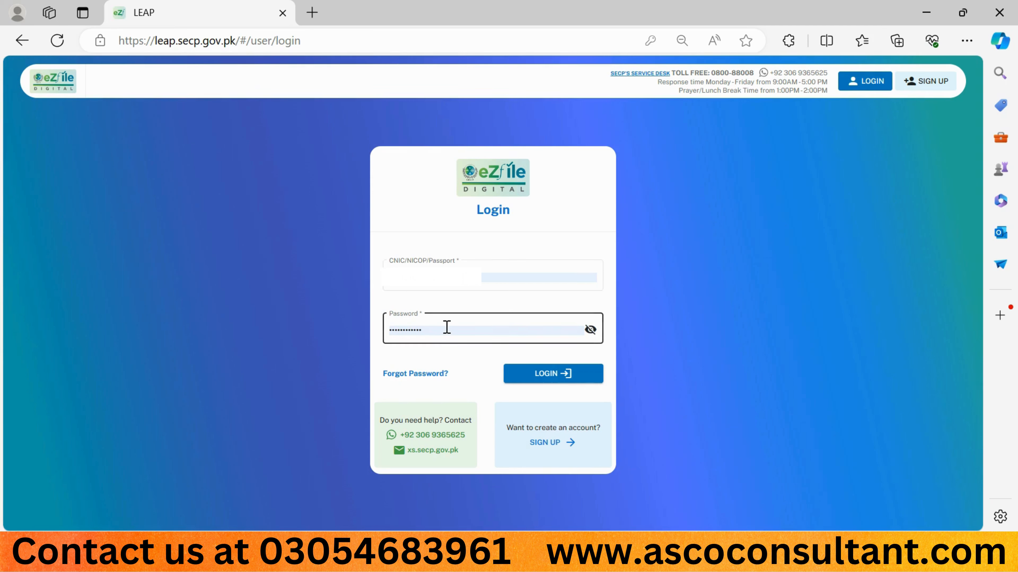
pyautogui.click(545, 379)
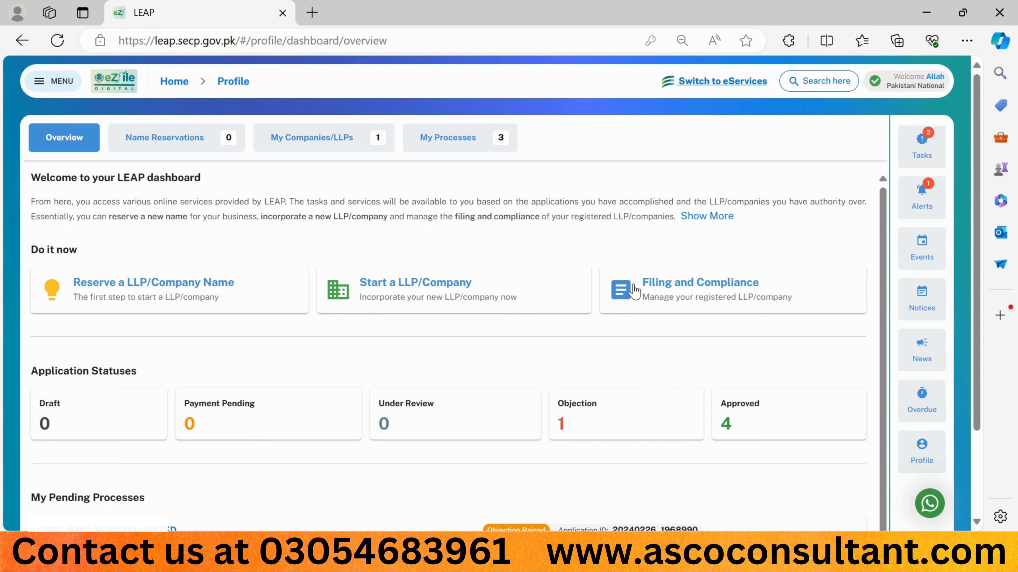
# Step: Start Filing and Compliance for the listed company and proceed to its dashboard
pyautogui.click(673, 297)
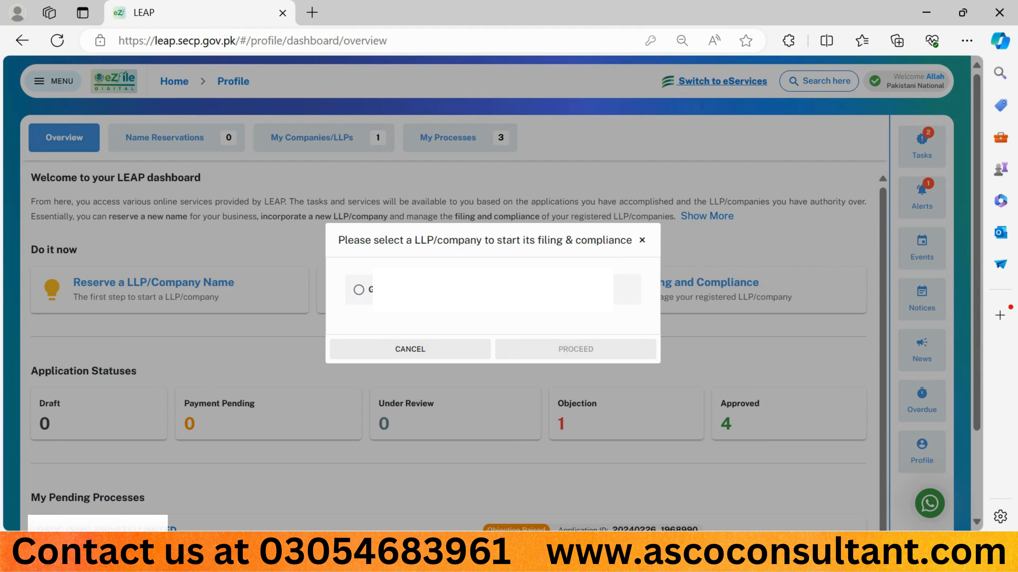
pyautogui.click(359, 290)
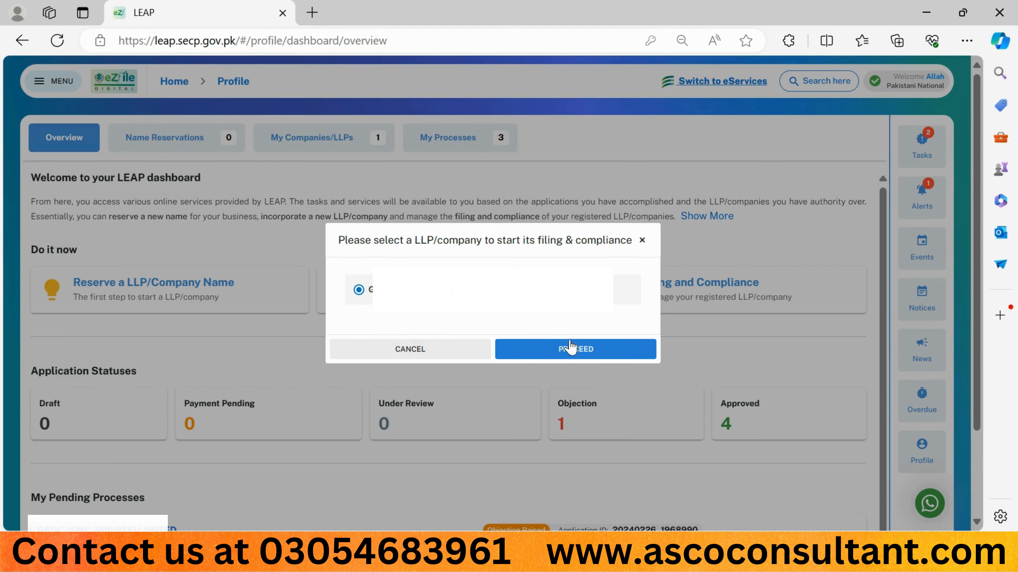
pyautogui.click(552, 347)
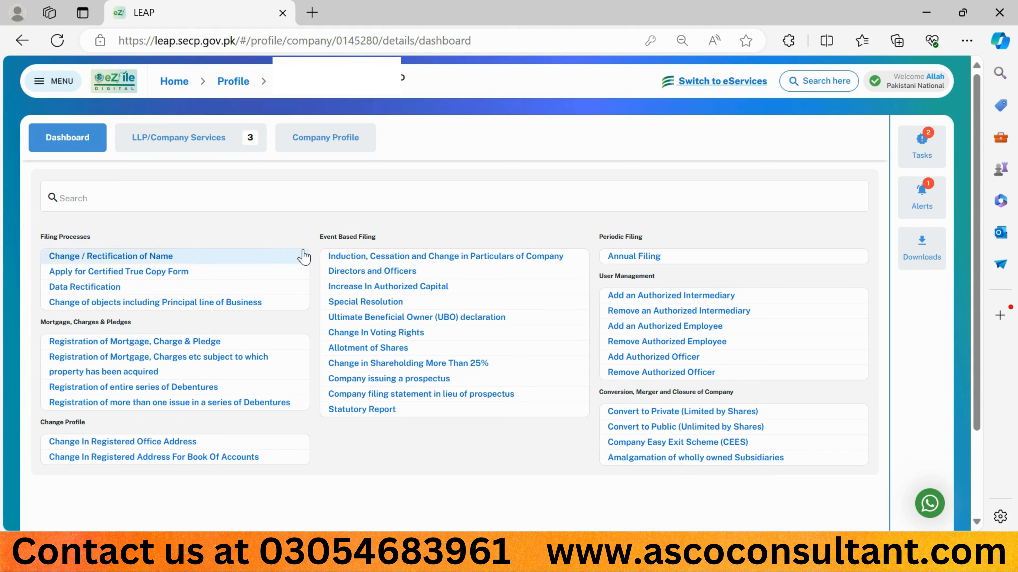
# Step: Start an Annual Filing for the Annual Accounts of the year 2022-2023
pyautogui.click(628, 263)
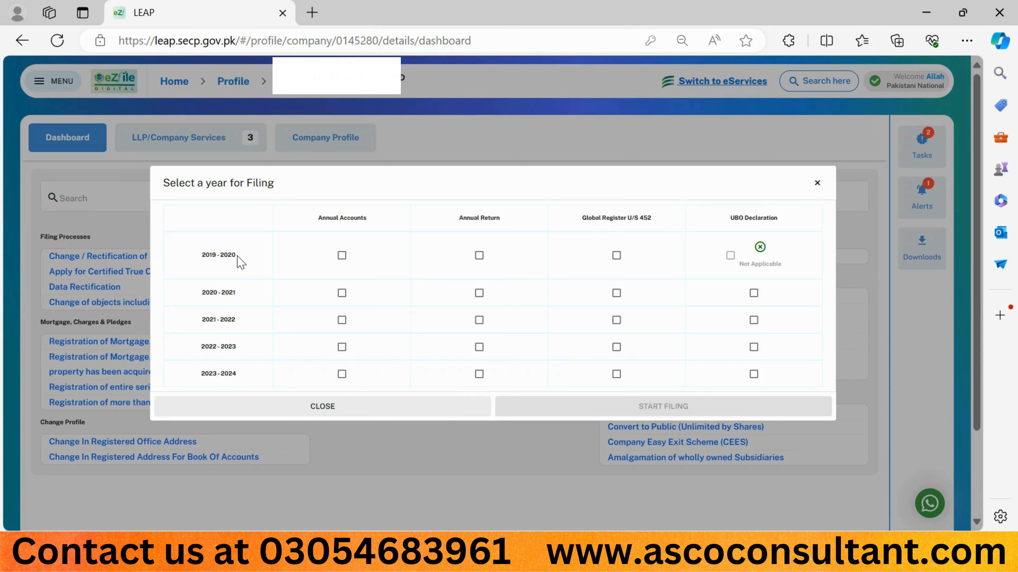
pyautogui.moveTo(234, 255); pyautogui.dragTo(219, 256)
pyautogui.click(234, 289)
pyautogui.moveTo(234, 289); pyautogui.dragTo(222, 349)
pyautogui.click(342, 347)
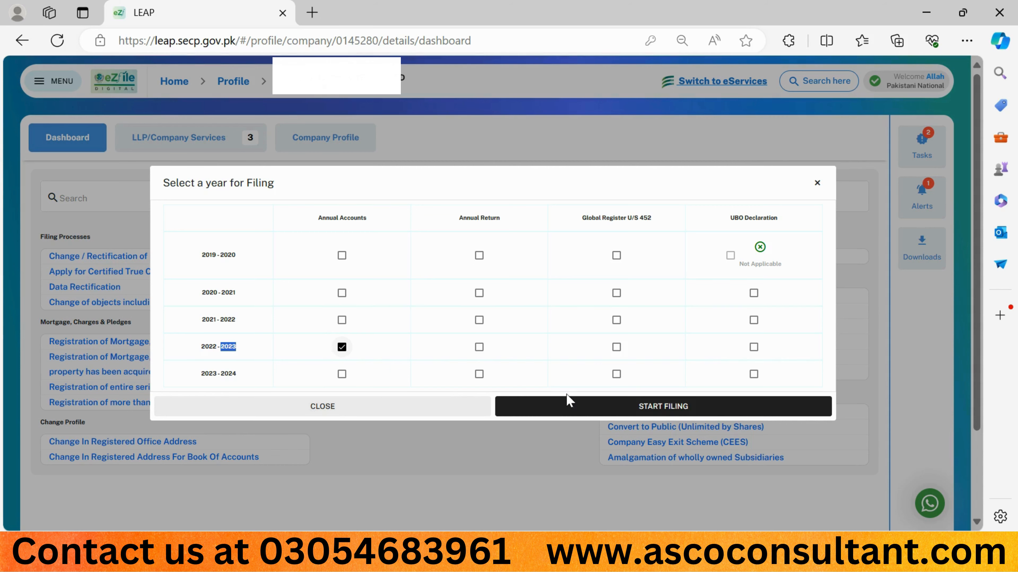
pyautogui.click(581, 410)
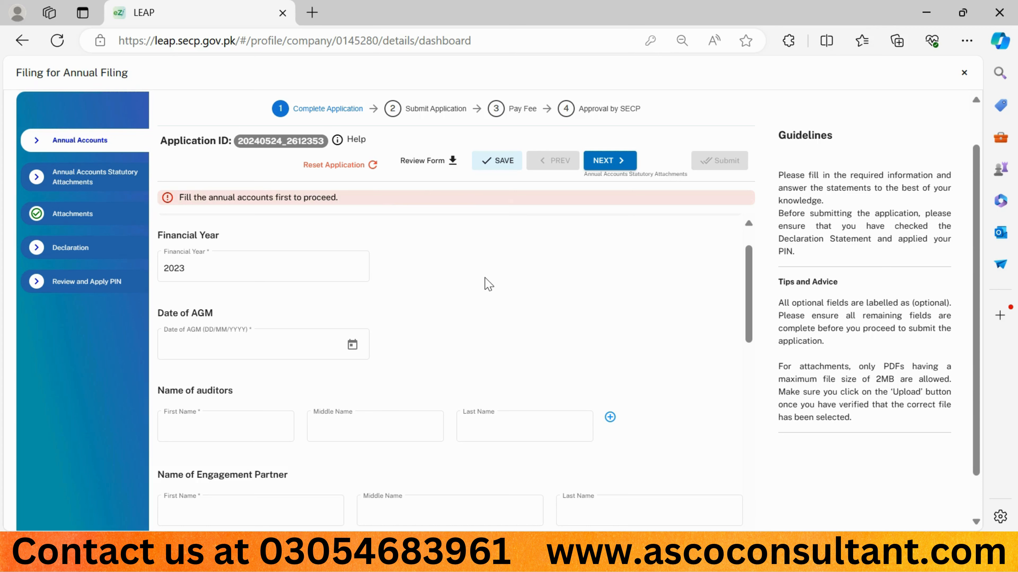
# Step: Set the Date of AGM to 27/10/2023 for financial year 2023
pyautogui.click(187, 267)
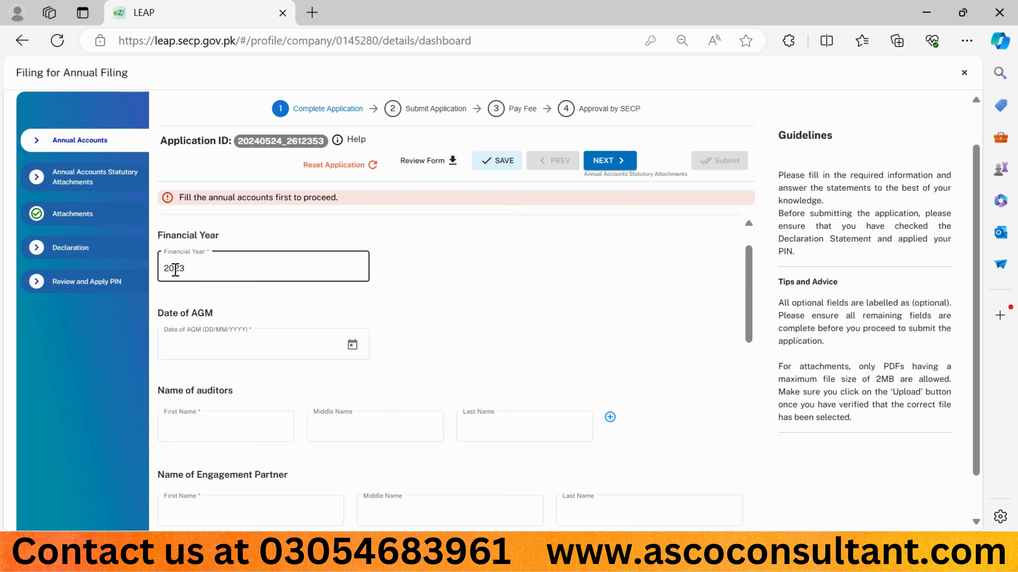
pyautogui.click(341, 351)
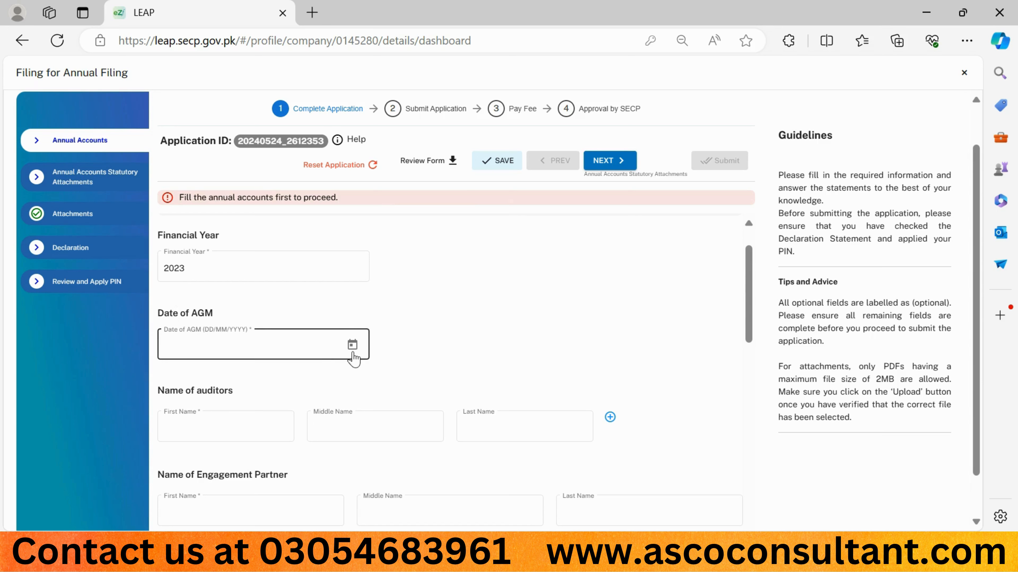
pyautogui.click(353, 353)
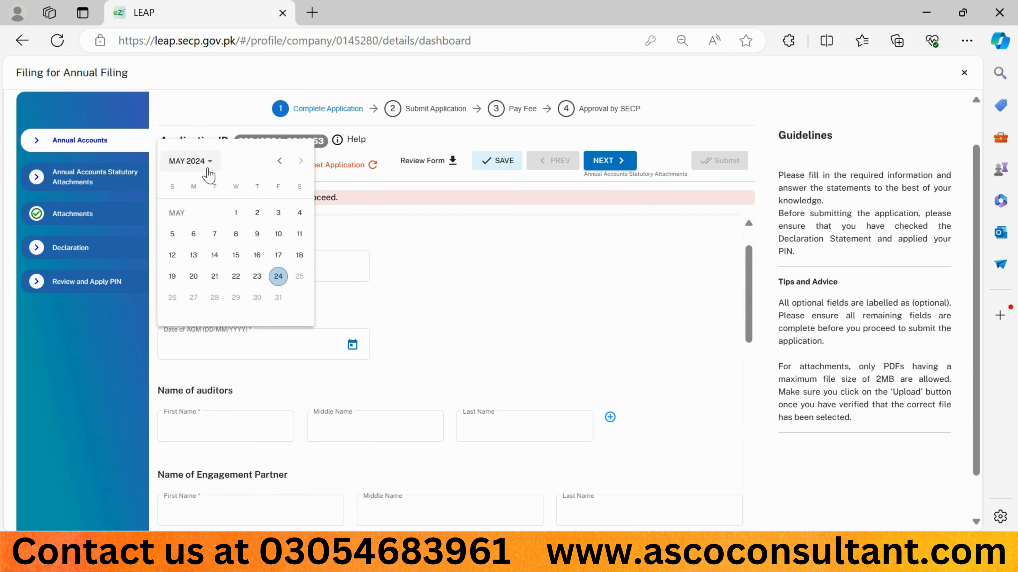
pyautogui.click(207, 162)
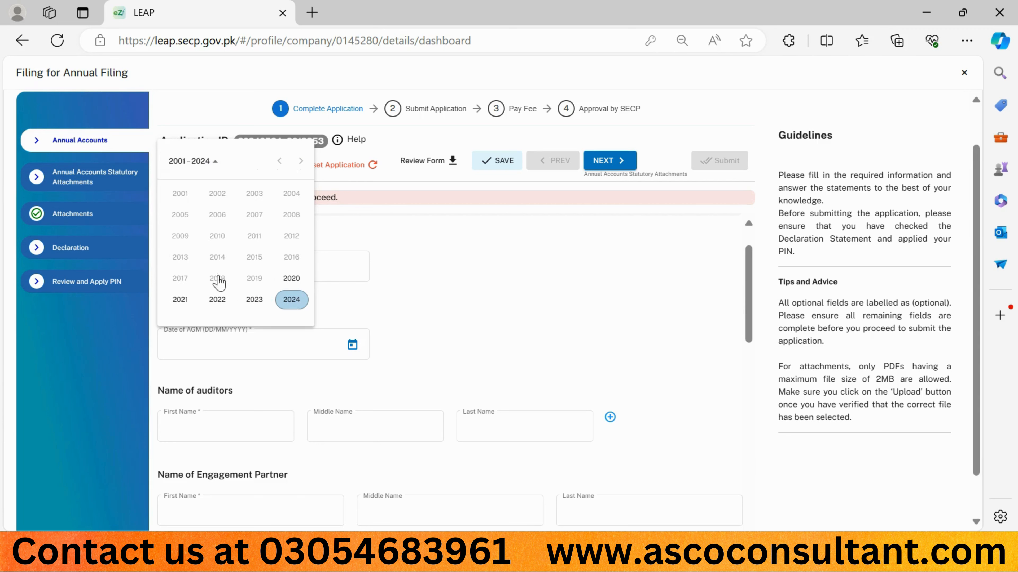
pyautogui.click(256, 308)
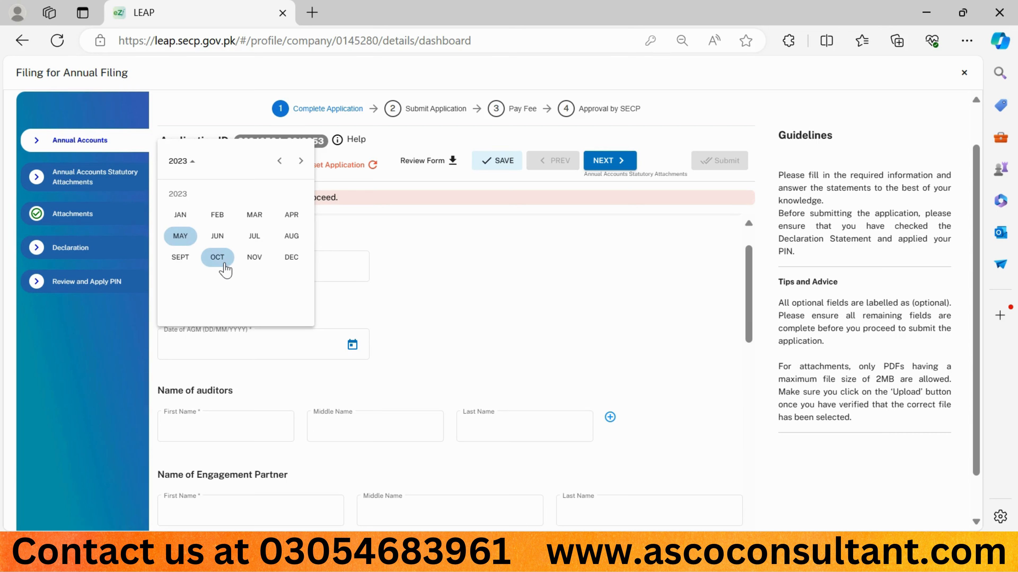
pyautogui.click(217, 259)
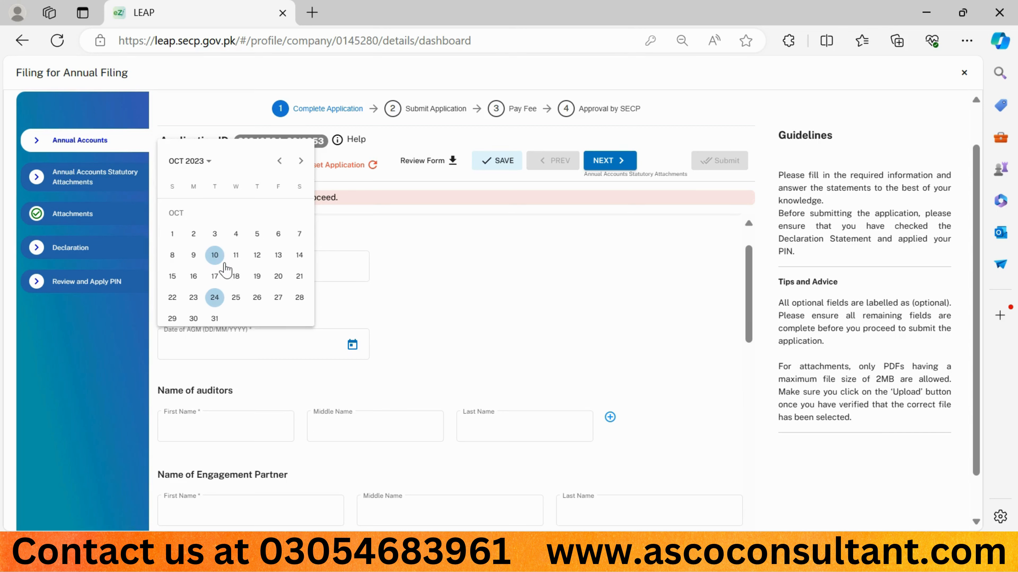
pyautogui.click(275, 300)
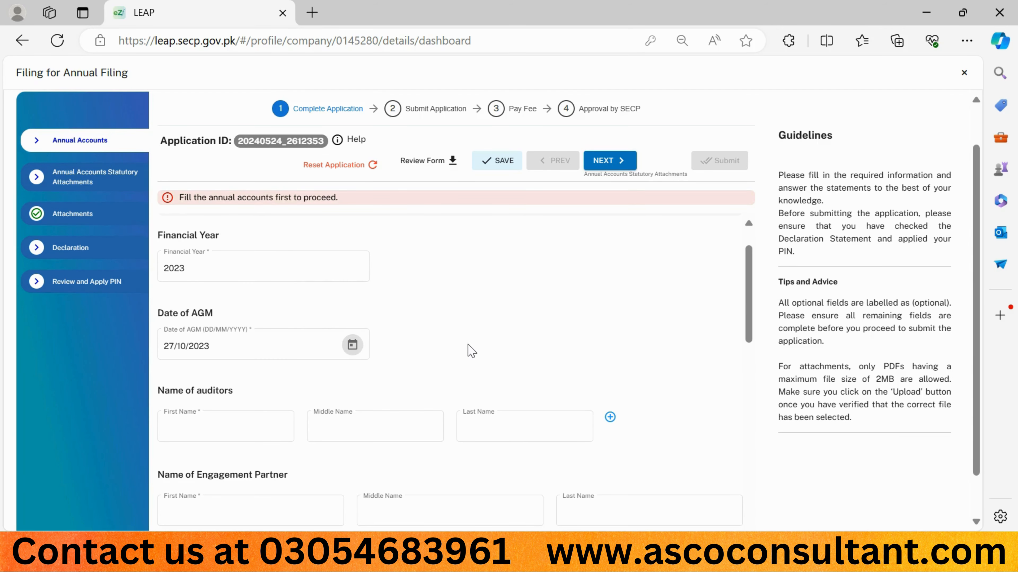
# Step: Fill in the auditors' first name and enter "chartered accountants" as their last name
pyautogui.scroll(-3, 470, 351)
pyautogui.click(257, 332)
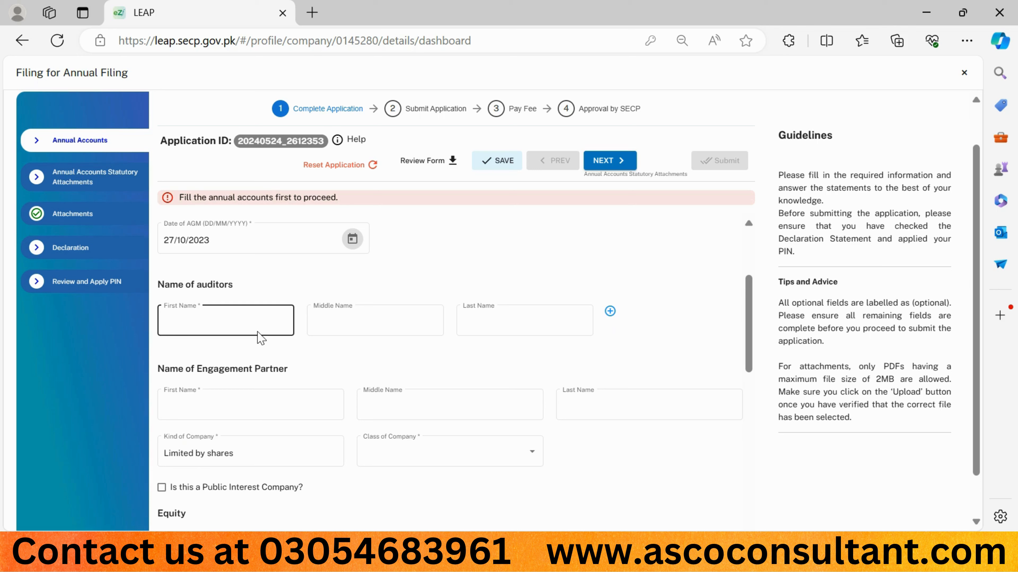
pyautogui.click(245, 324)
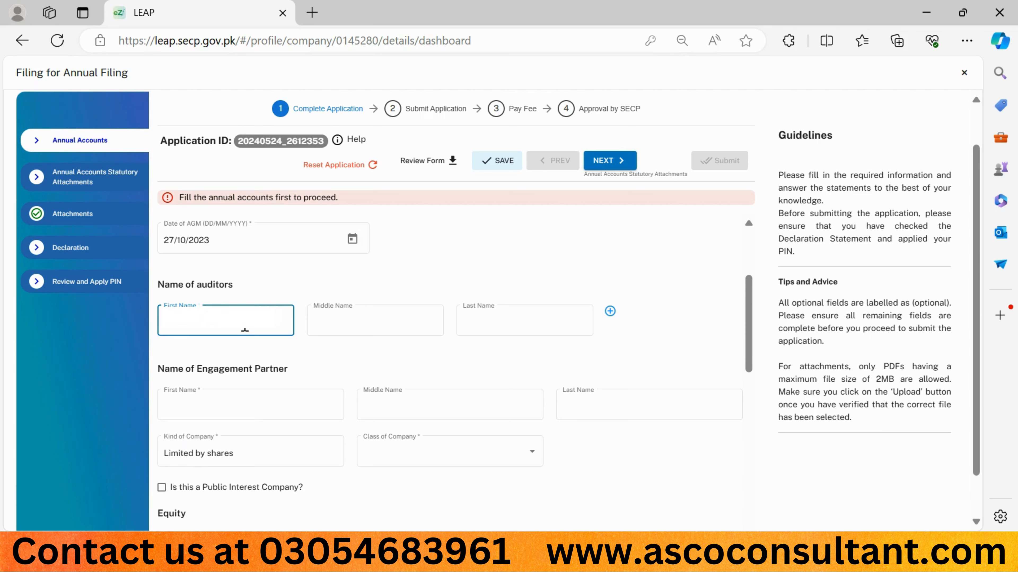
pyautogui.press('Tab')
pyautogui.press('Tab')
pyautogui.write('ch')
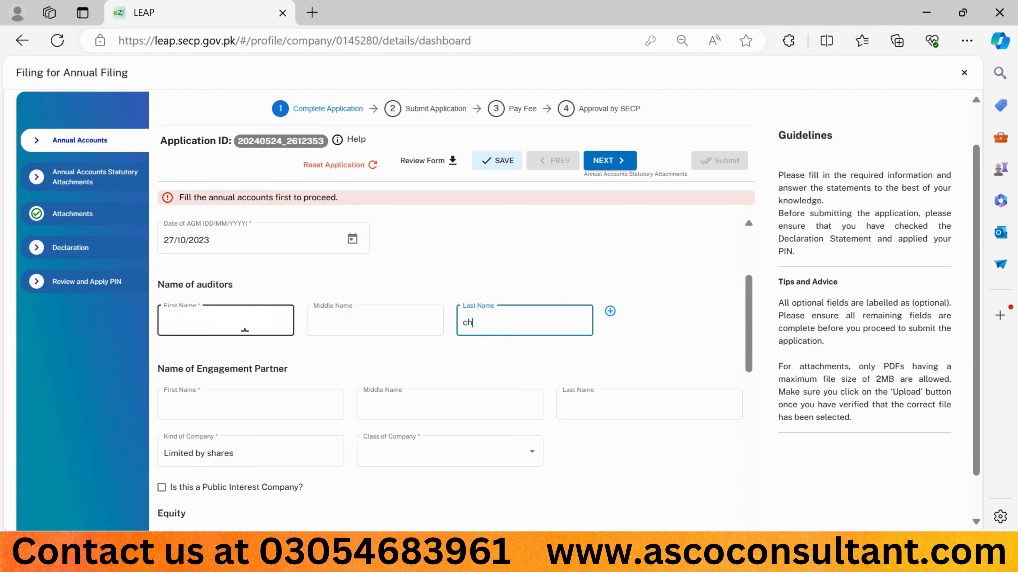
pyautogui.write('artered accountants')
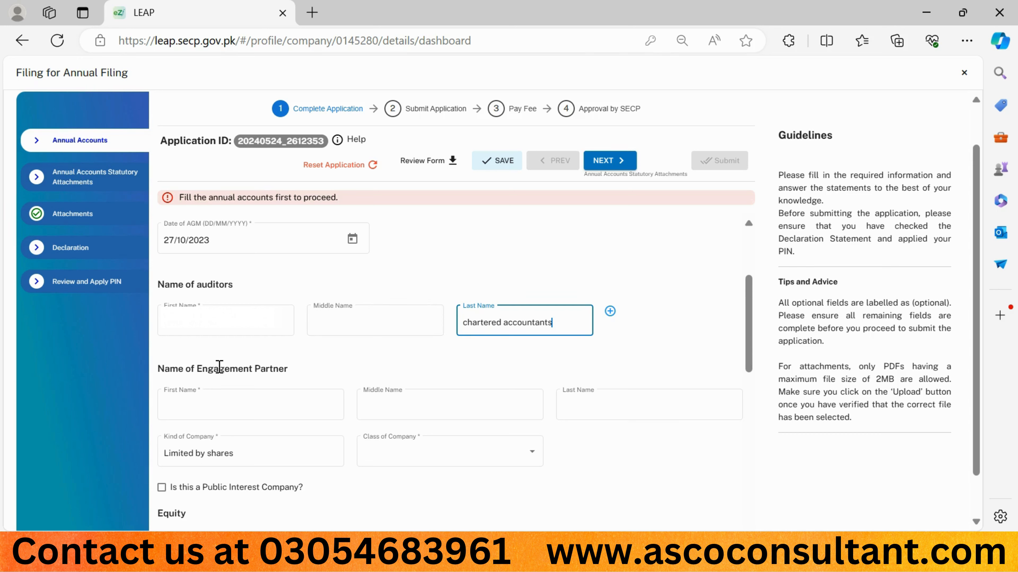
# Step: Fill in the engagement partner's first and last name
pyautogui.click(214, 405)
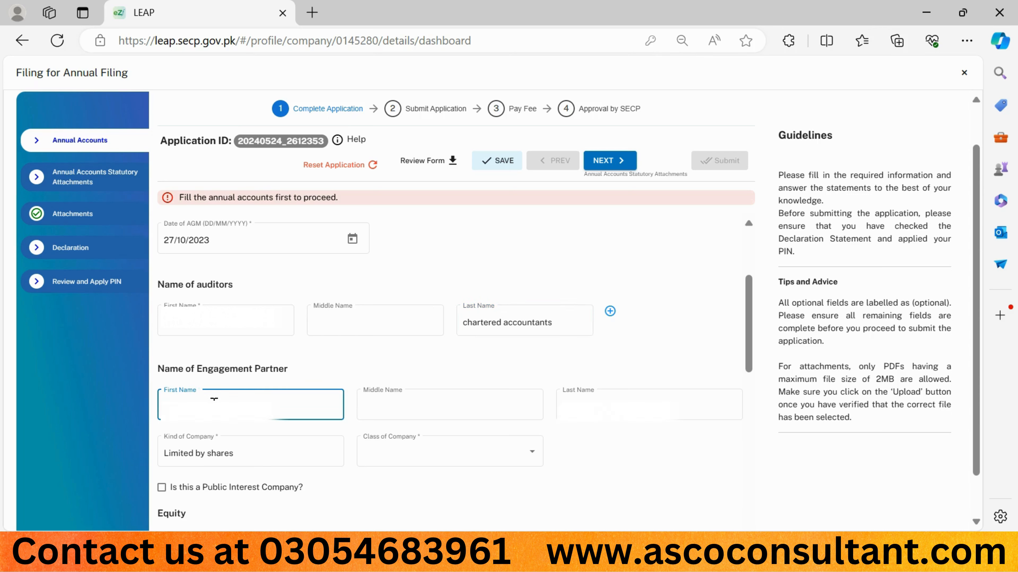
pyautogui.press('Tab')
pyautogui.press('Tab')
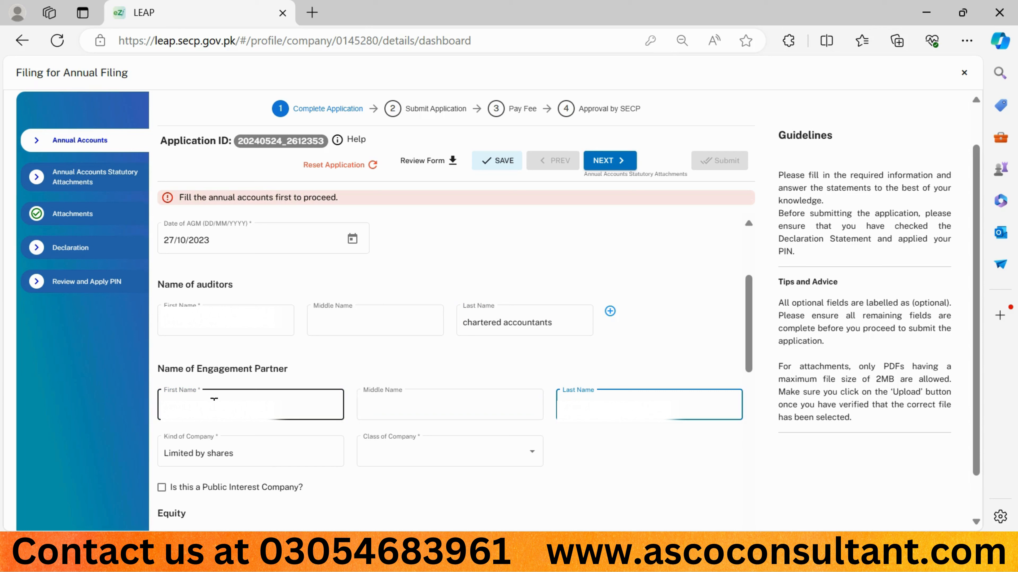
# Step: Set the Class of Company to Large sized company
pyautogui.click(186, 449)
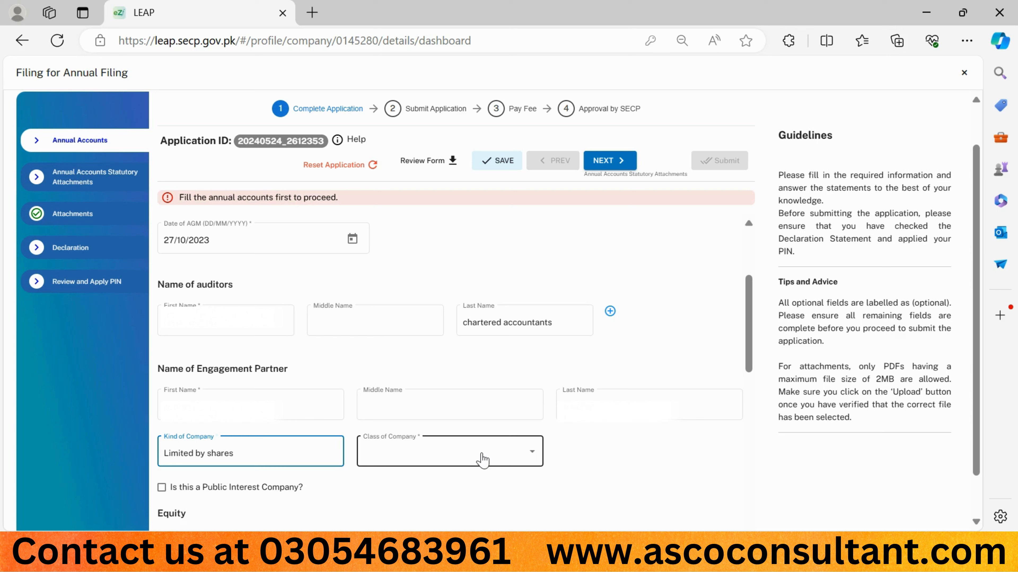
pyautogui.click(483, 460)
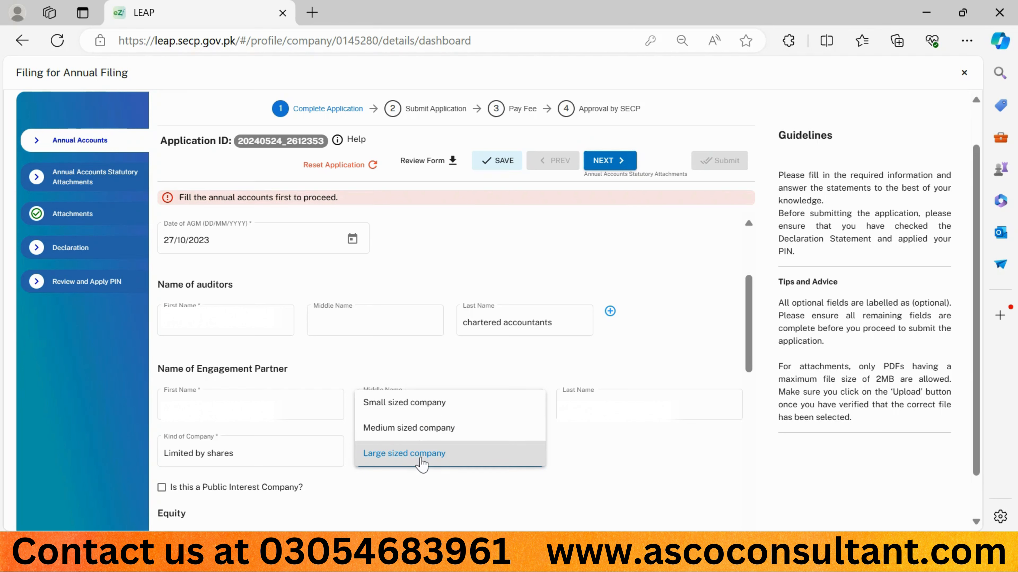
pyautogui.click(422, 462)
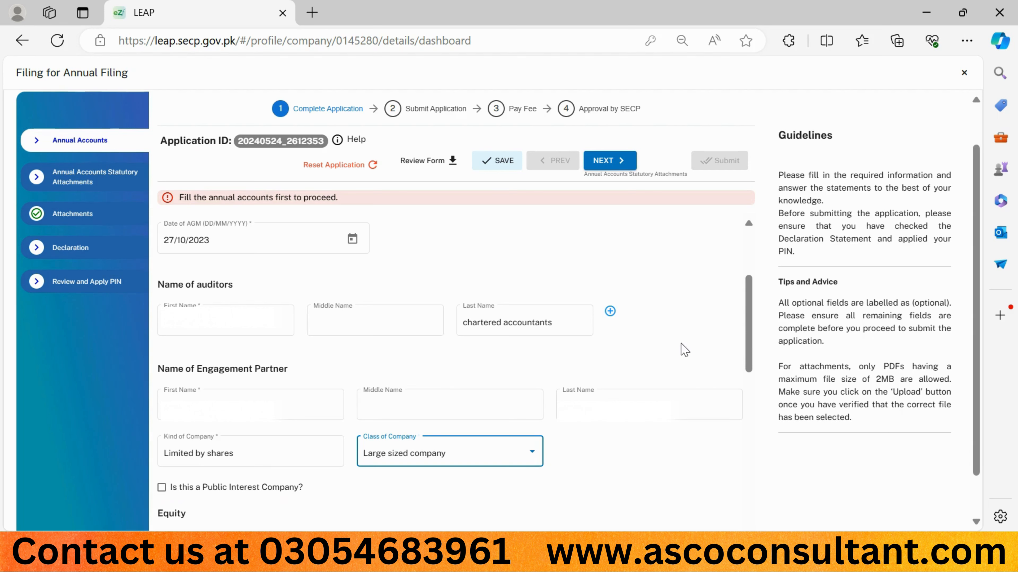
# Step: Consult the balance sheet in Signed AR and FS.pdf, then enter 925531365 as Long term liabilities in the filing form
pyautogui.scroll(-5, 373, 280)
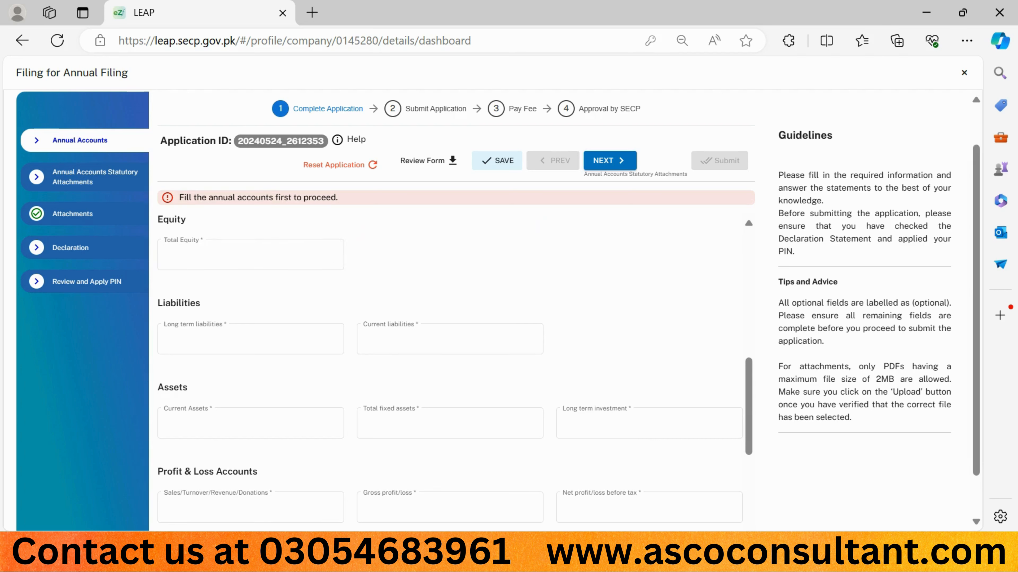
pyautogui.moveTo(693, 556)
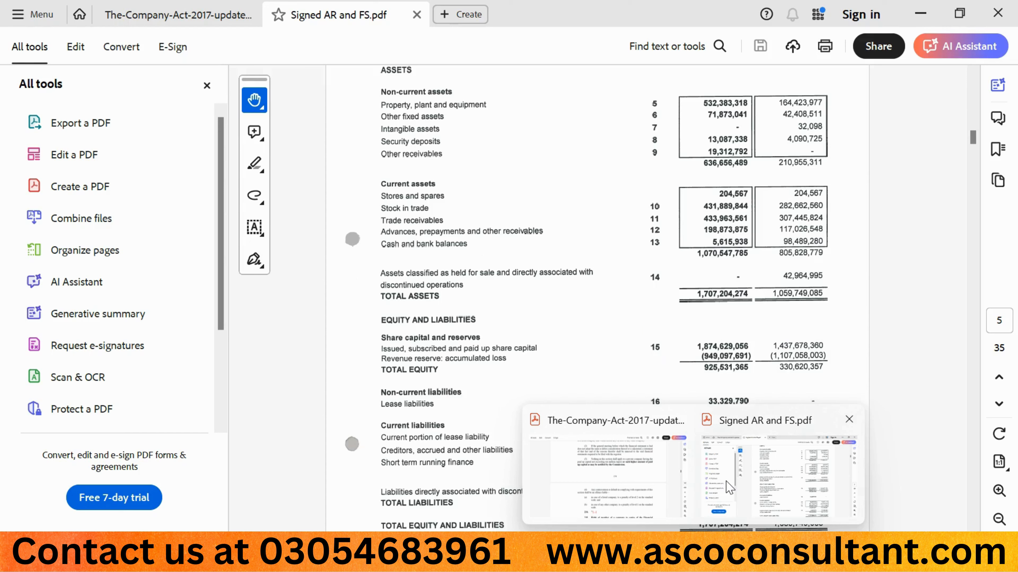
pyautogui.click(726, 481)
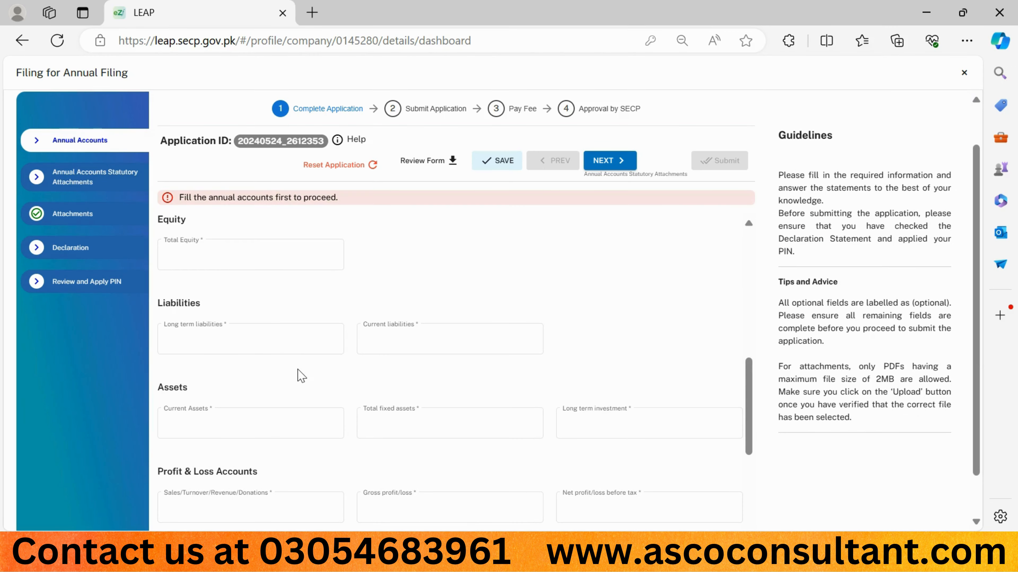
pyautogui.click(269, 348)
pyautogui.click(268, 347)
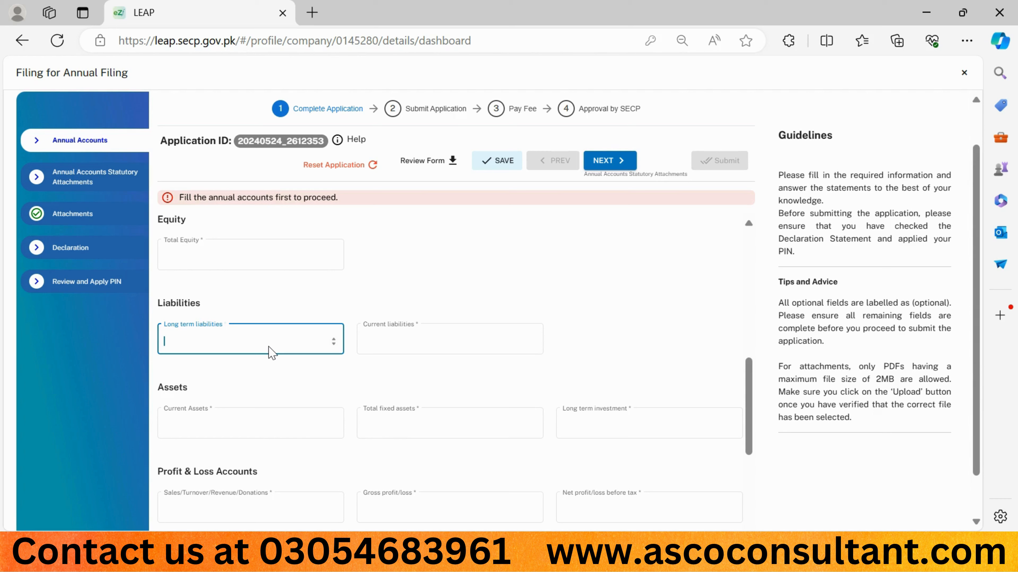
pyautogui.write('925531365')
pyautogui.press('Tab')
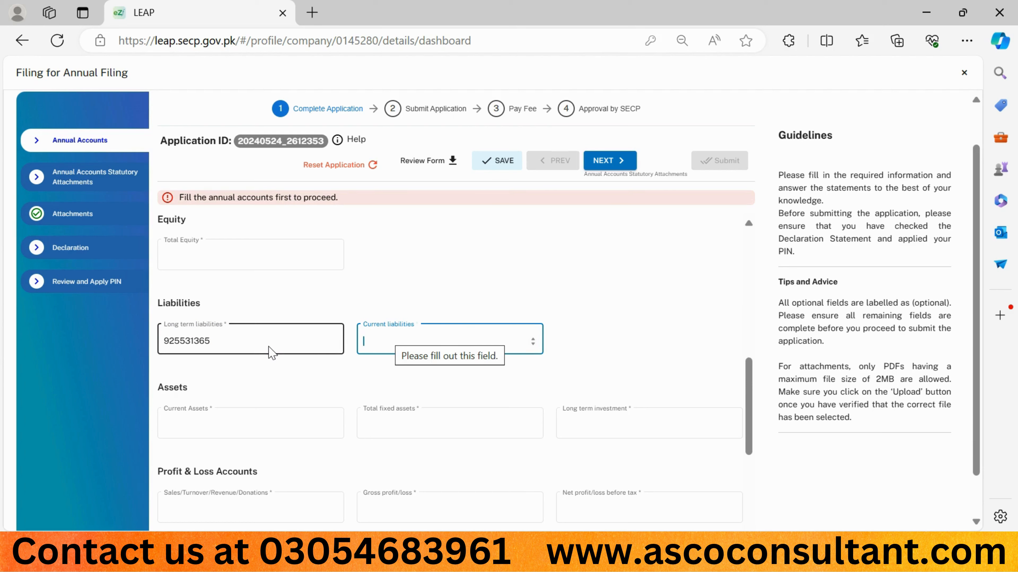
# Step: Consult the balance sheet in Signed AR and FS.pdf, then enter 743301507 as Current liabilities in the filing form
pyautogui.moveTo(693, 563)
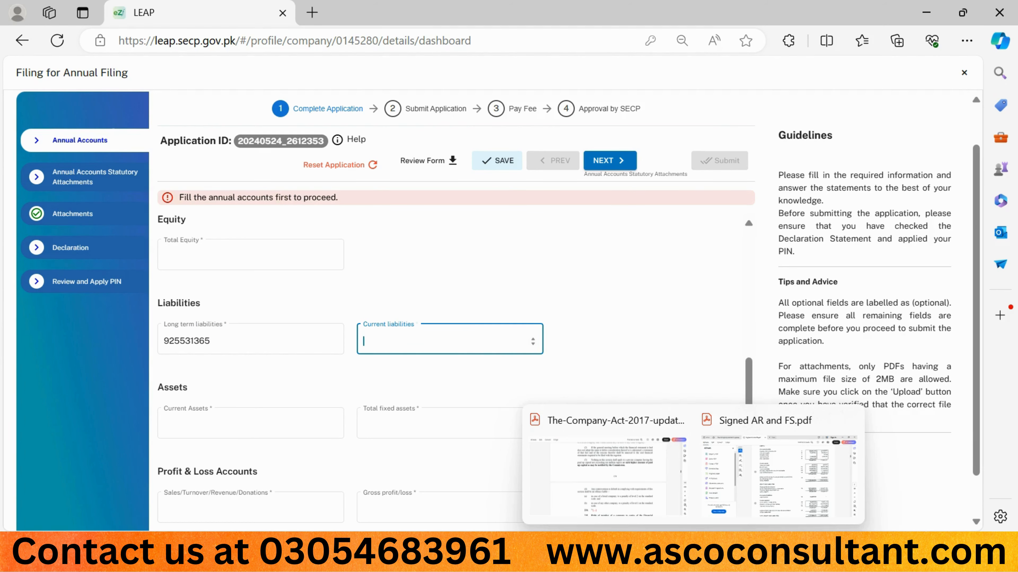
pyautogui.click(717, 499)
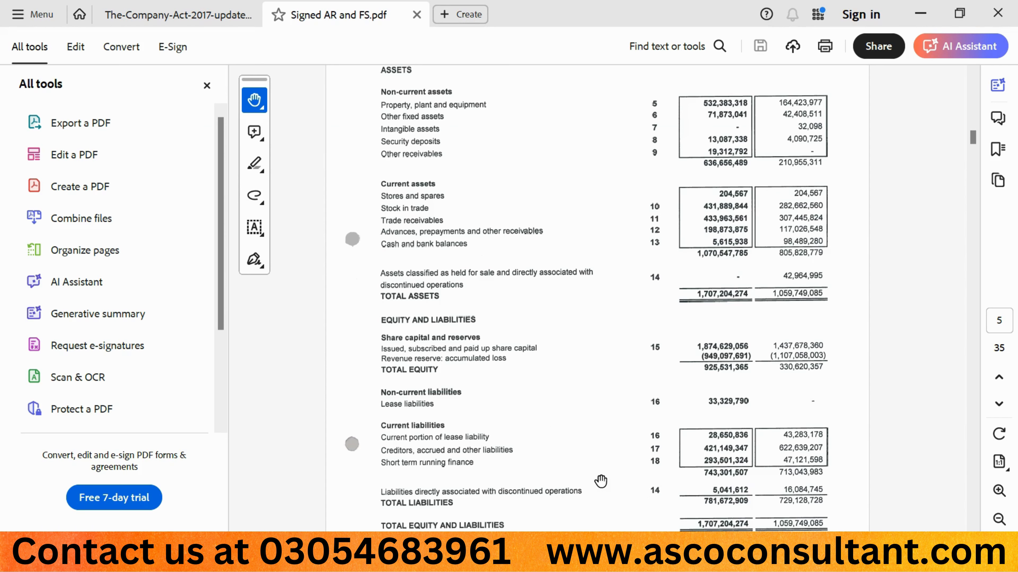
pyautogui.click(485, 554)
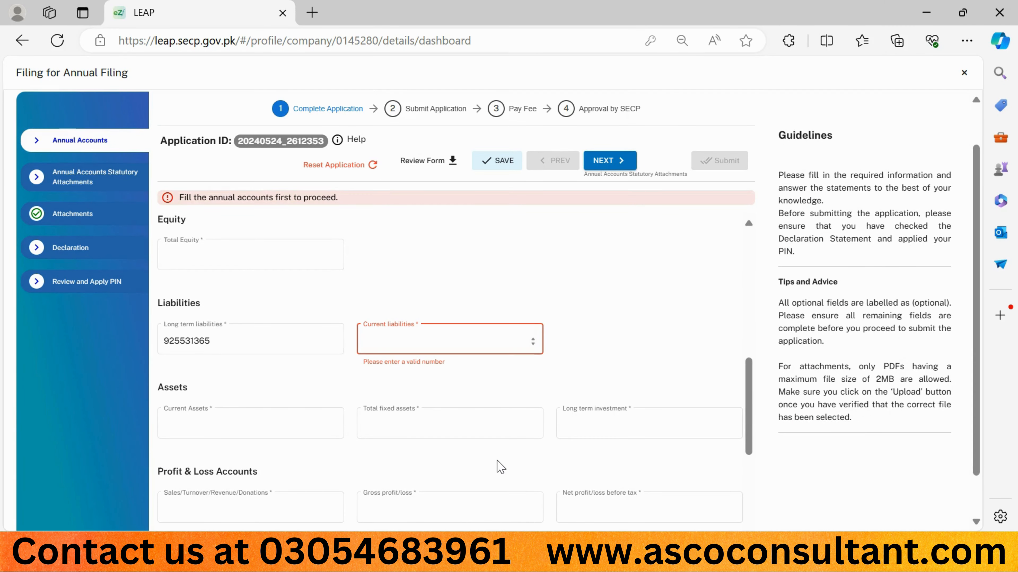
pyautogui.write('7')
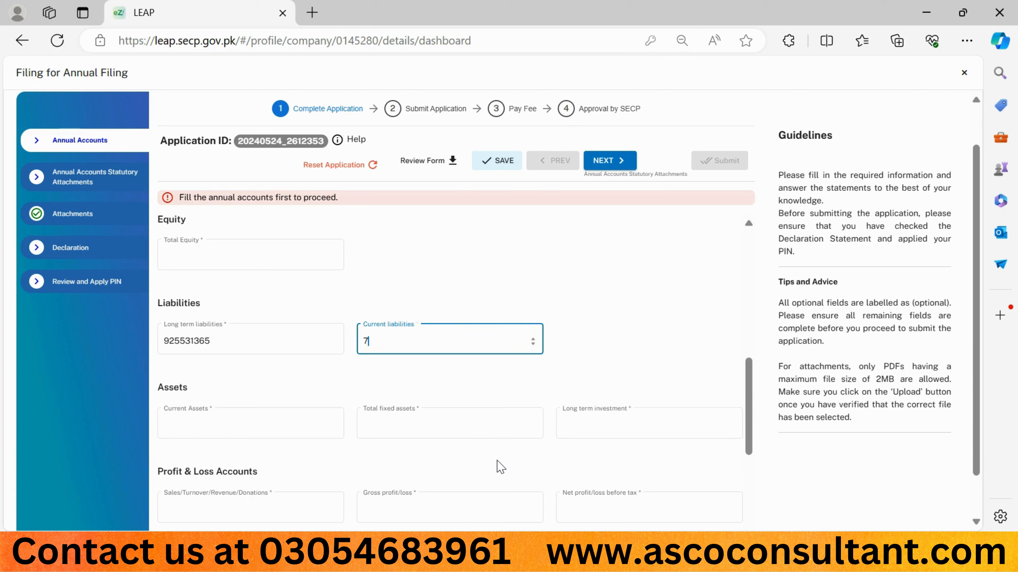
pyautogui.write('43301507')
pyautogui.click(268, 398)
pyautogui.click(252, 422)
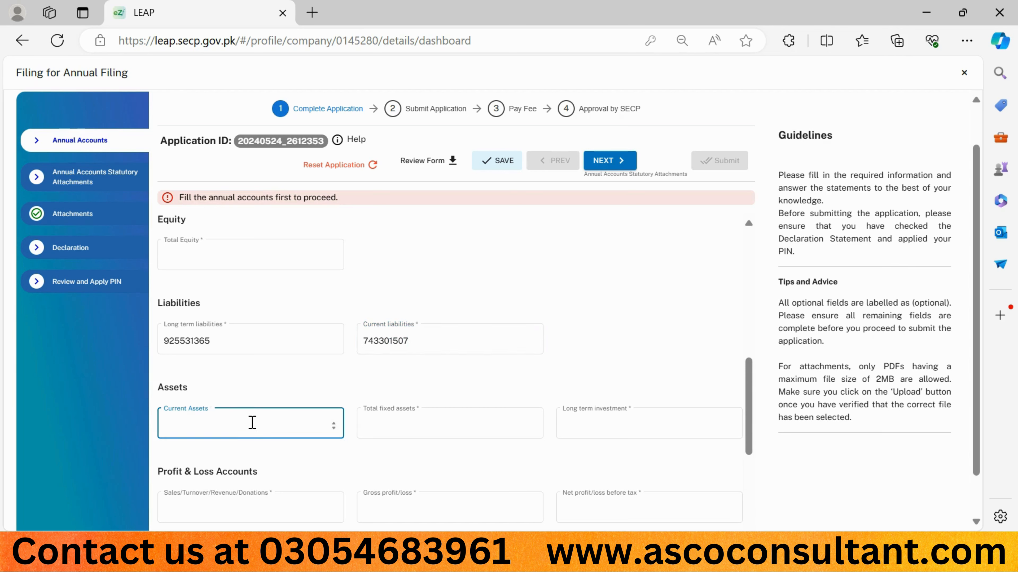
pyautogui.moveTo(693, 563)
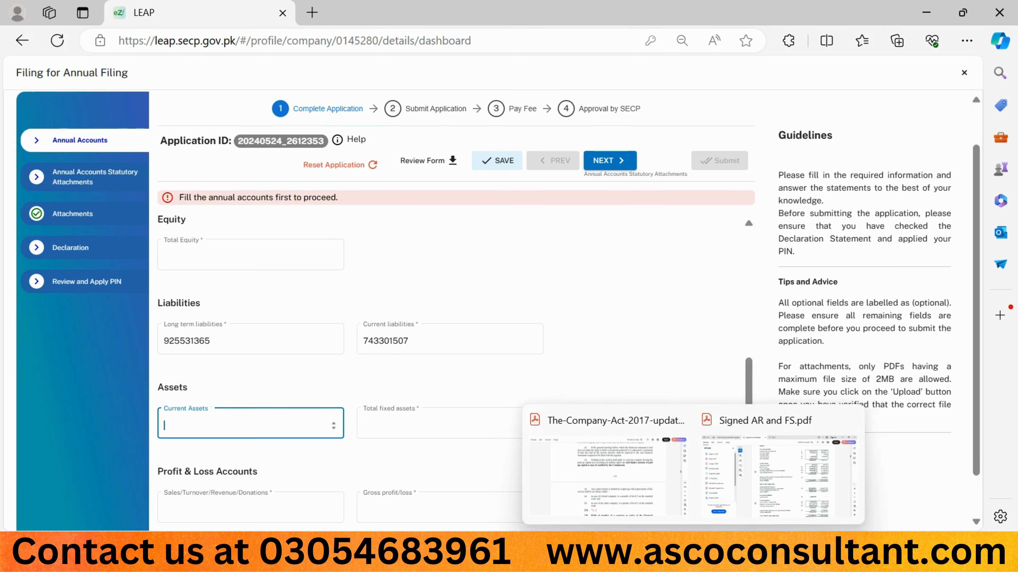
pyautogui.click(734, 506)
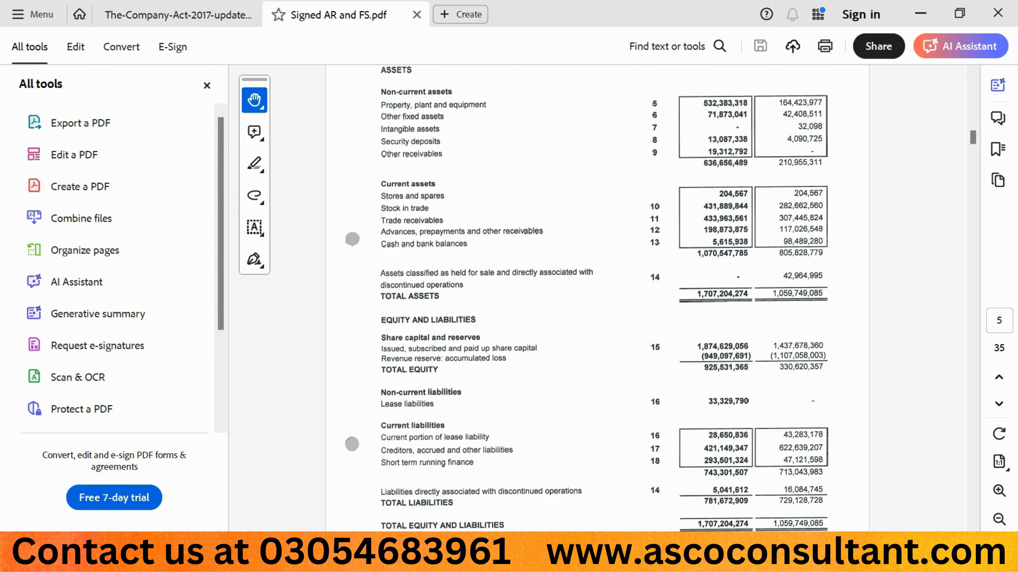
pyautogui.hotkey('alt', 'Tab')
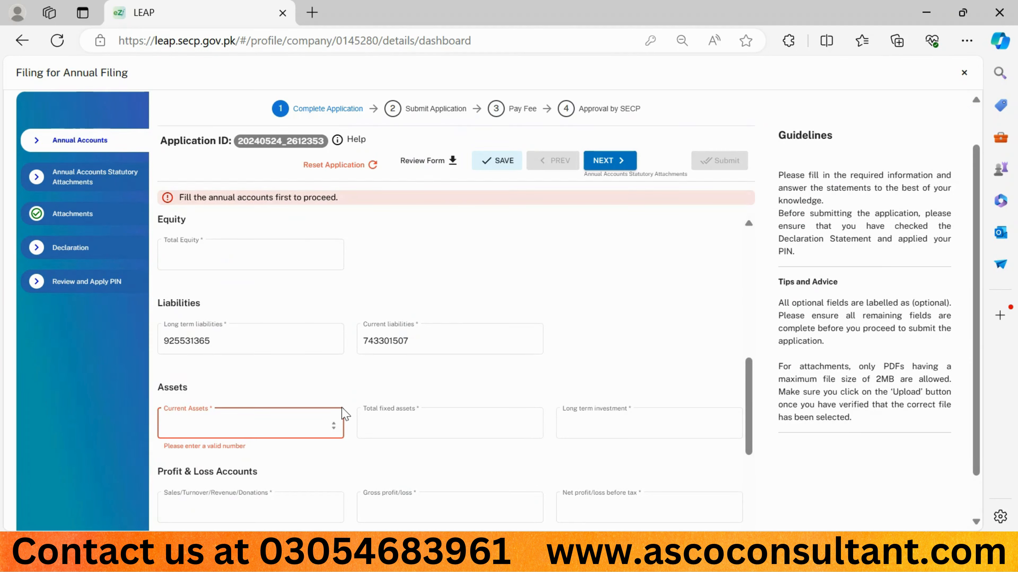
pyautogui.write('107')
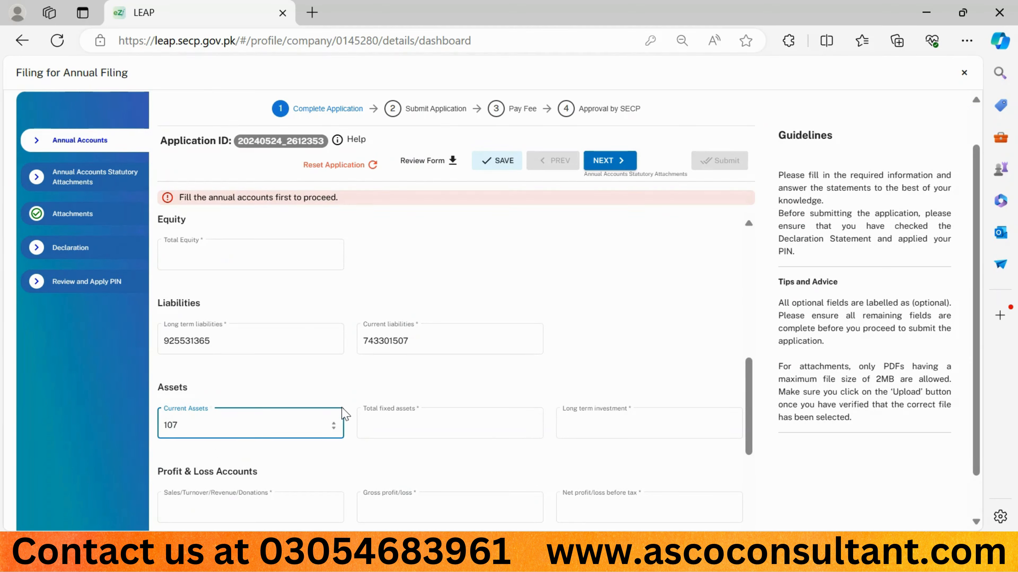
pyautogui.write('0204274')
# Step: Start filling in Total fixed assets by consulting the non-current assets in the Signed AR and FS.pdf balance sheet
pyautogui.click(395, 422)
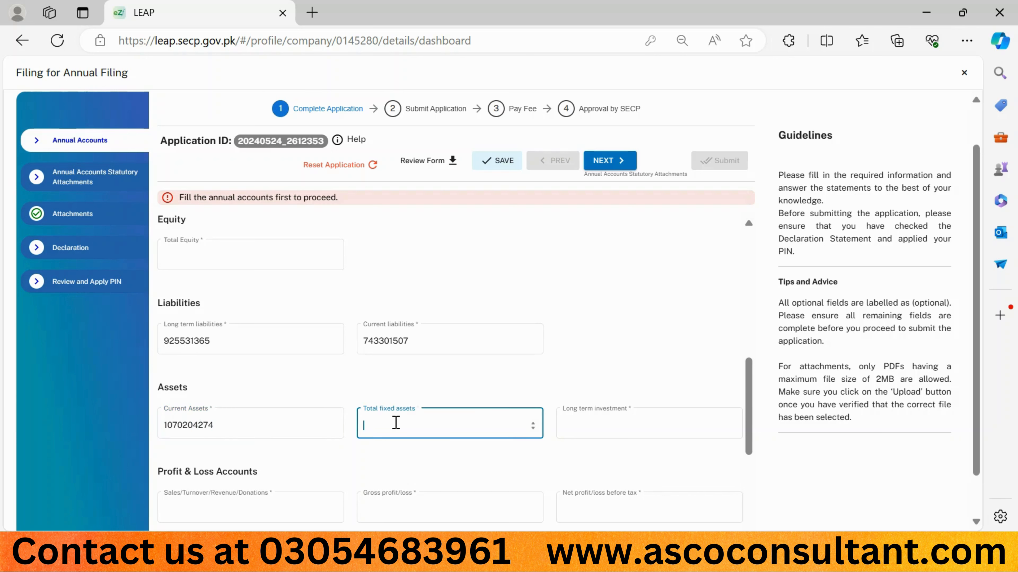
pyautogui.moveTo(693, 565)
pyautogui.click(766, 480)
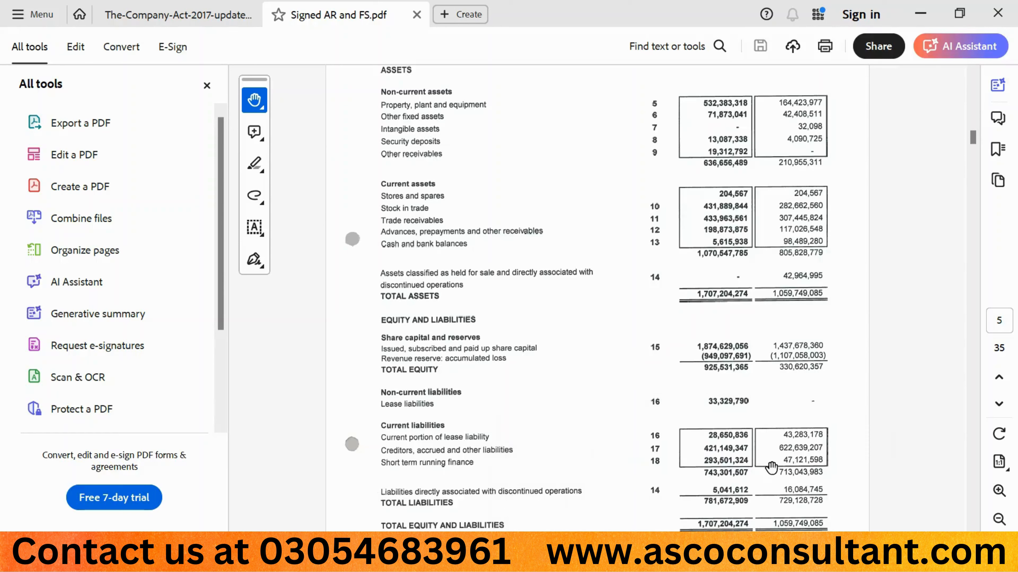
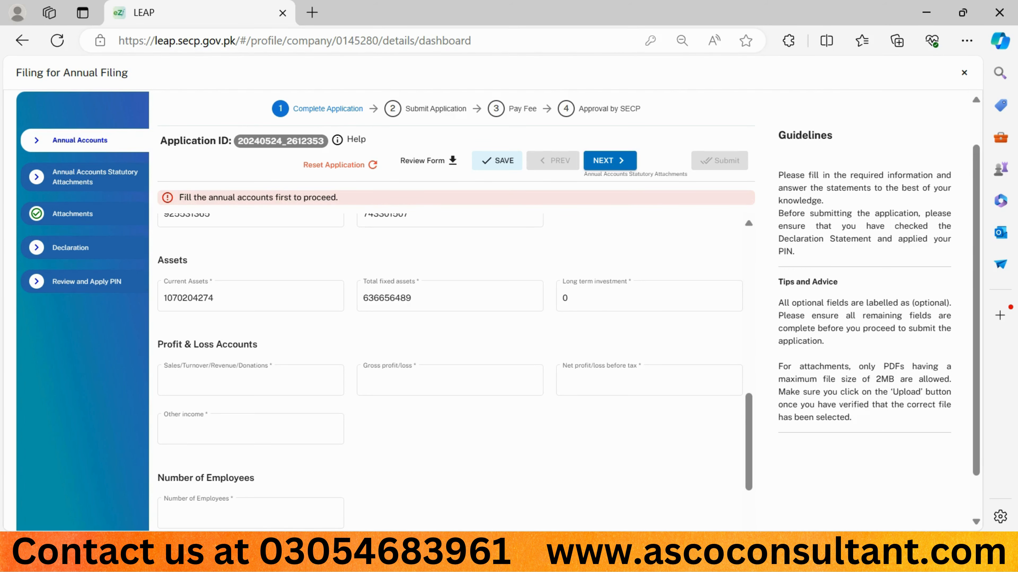
pyautogui.moveTo(693, 563)
pyautogui.click(784, 465)
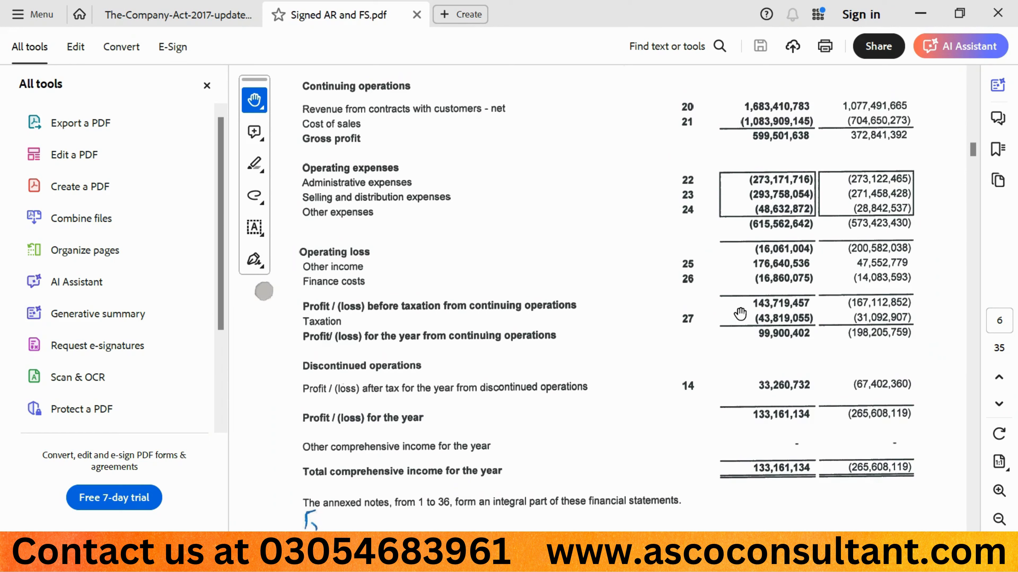
pyautogui.scroll(1, 740, 314)
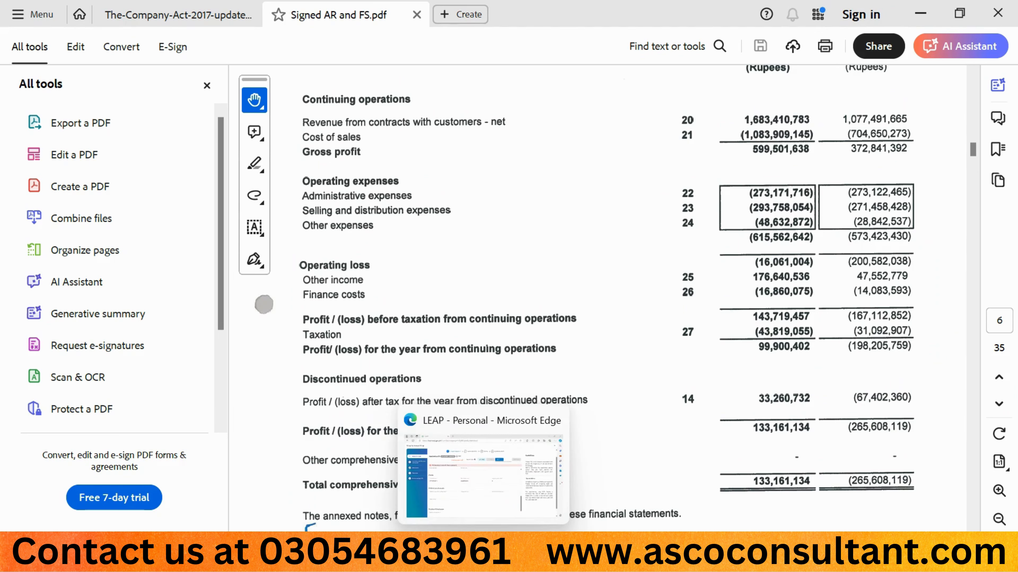
pyautogui.click(488, 559)
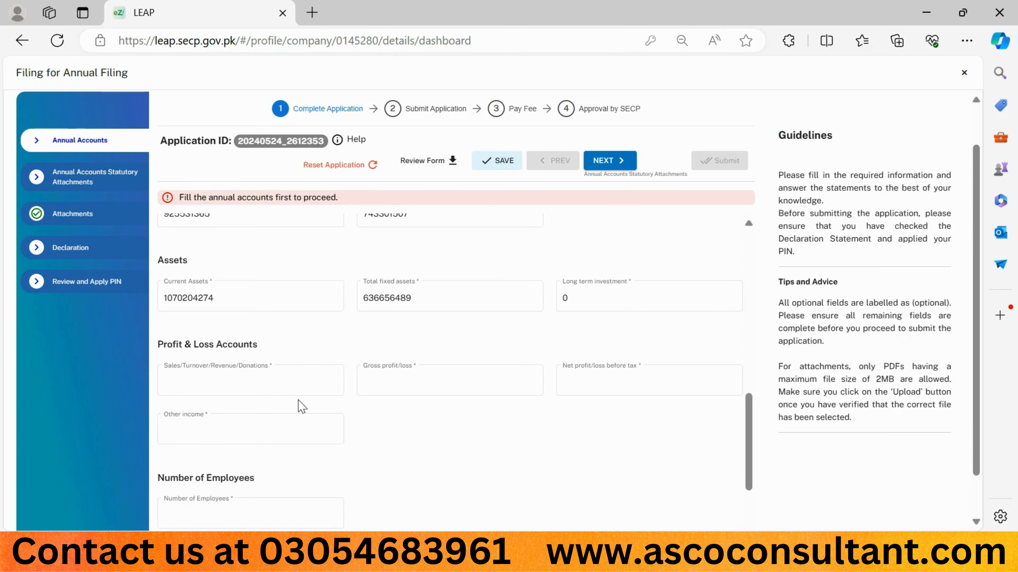
pyautogui.click(290, 384)
pyautogui.moveTo(693, 563)
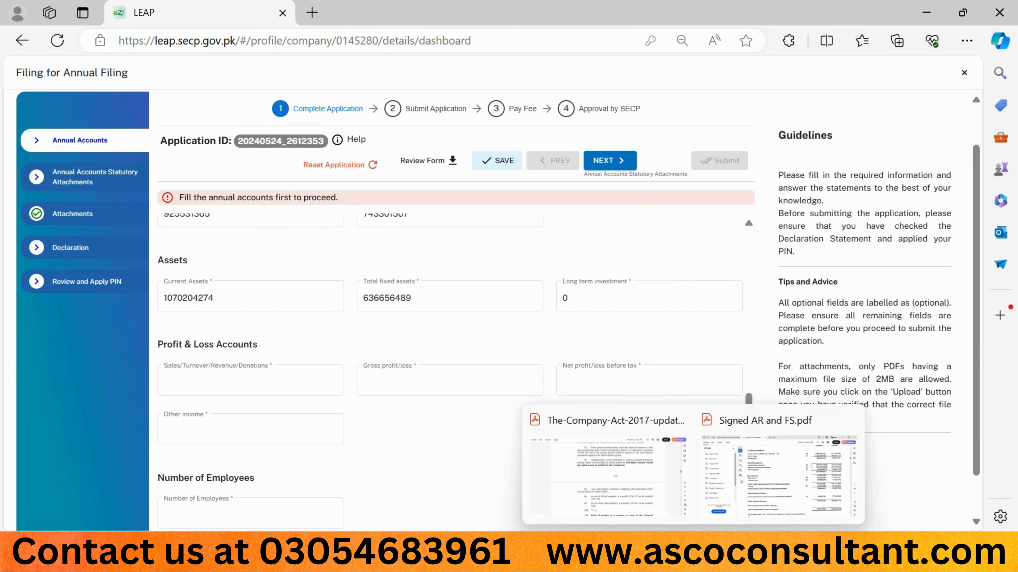
pyautogui.click(731, 488)
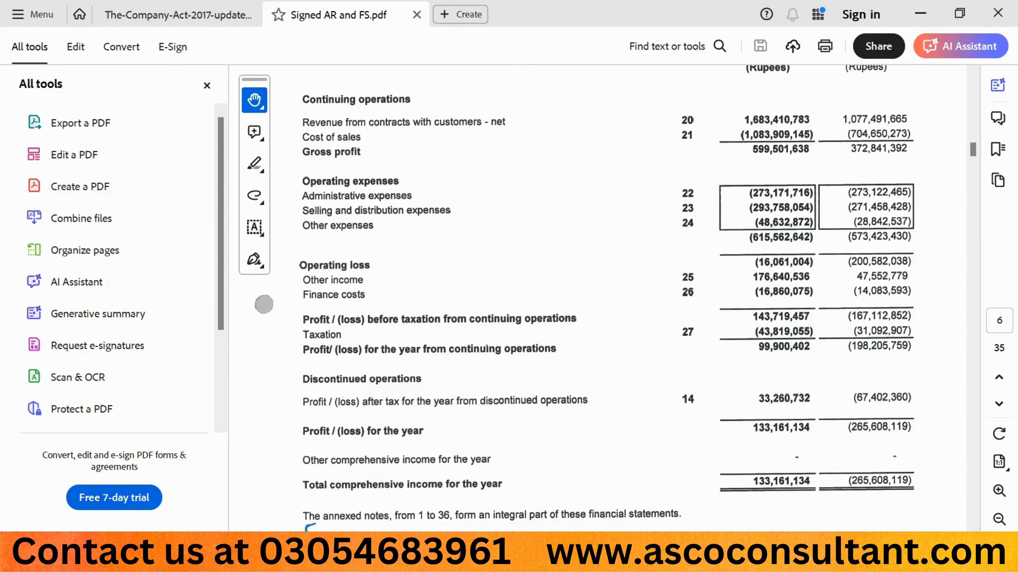
pyautogui.click(532, 555)
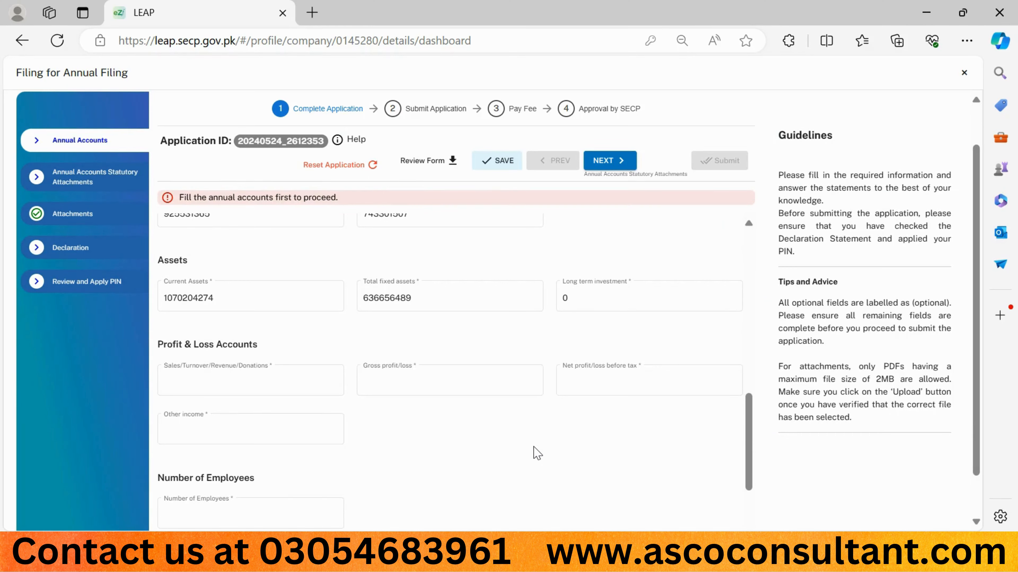
pyautogui.click(275, 383)
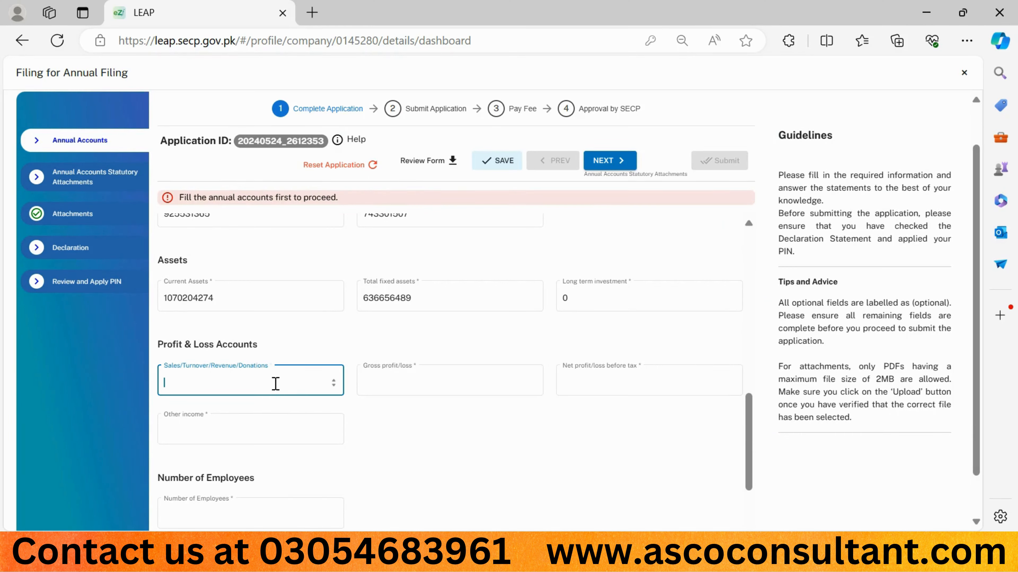
pyautogui.write('1683410783')
pyautogui.press('Return')
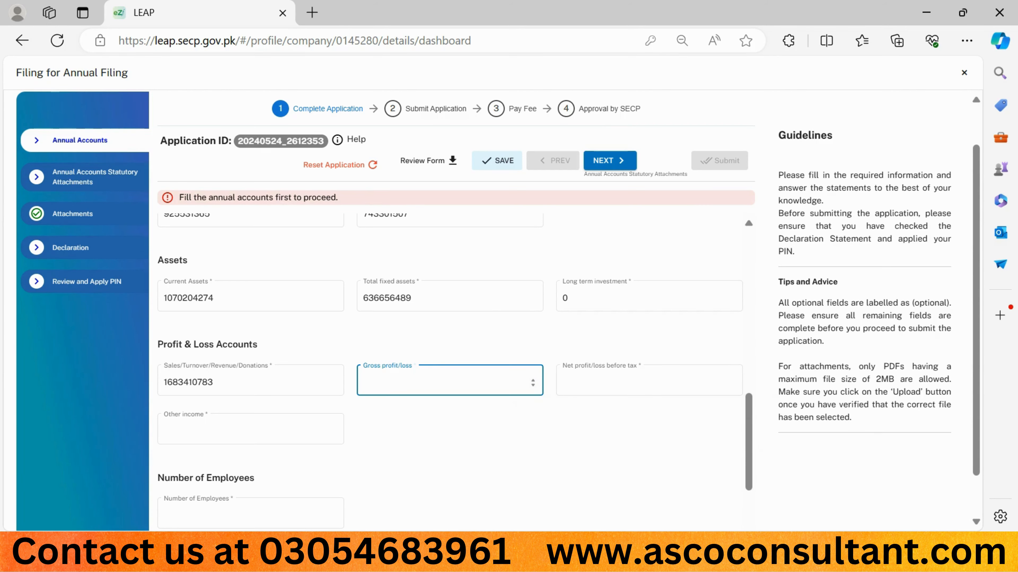
# Step: Look up the gross profit in Signed AR and FS.pdf and enter 599501638 as Gross profit/loss in the filing form
pyautogui.moveTo(694, 564)
pyautogui.click(733, 484)
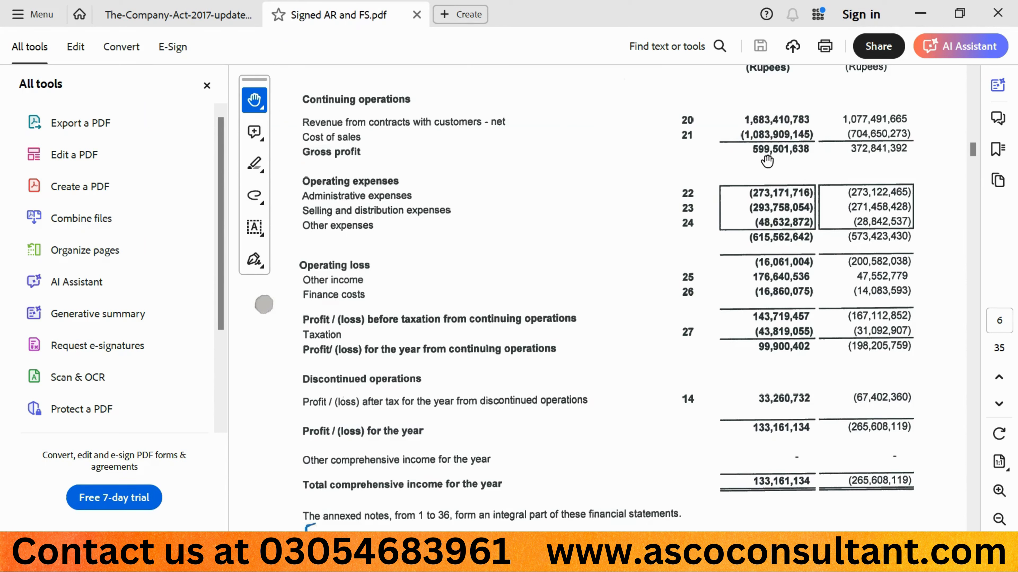
pyautogui.moveTo(482, 563)
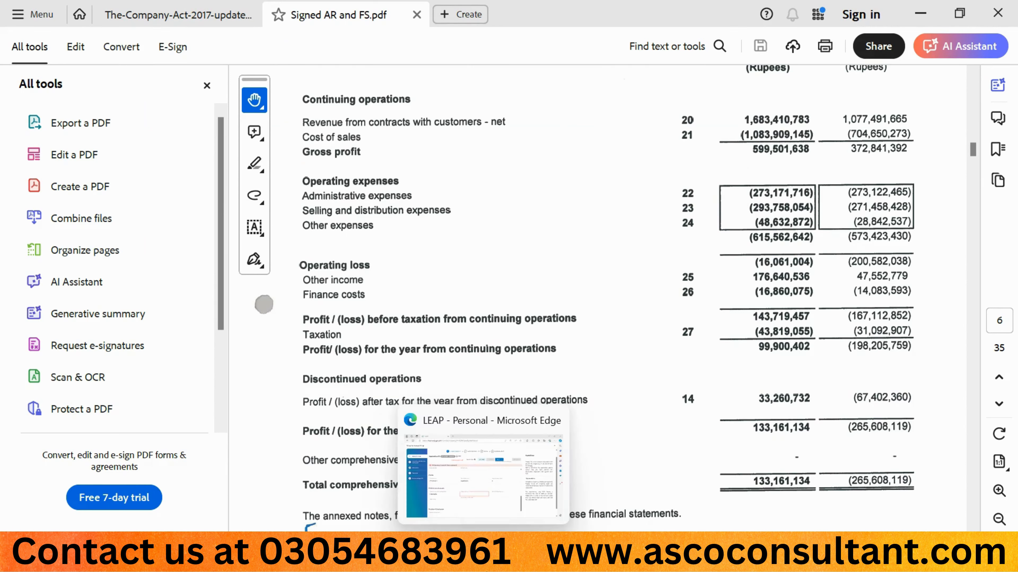
pyautogui.click(483, 473)
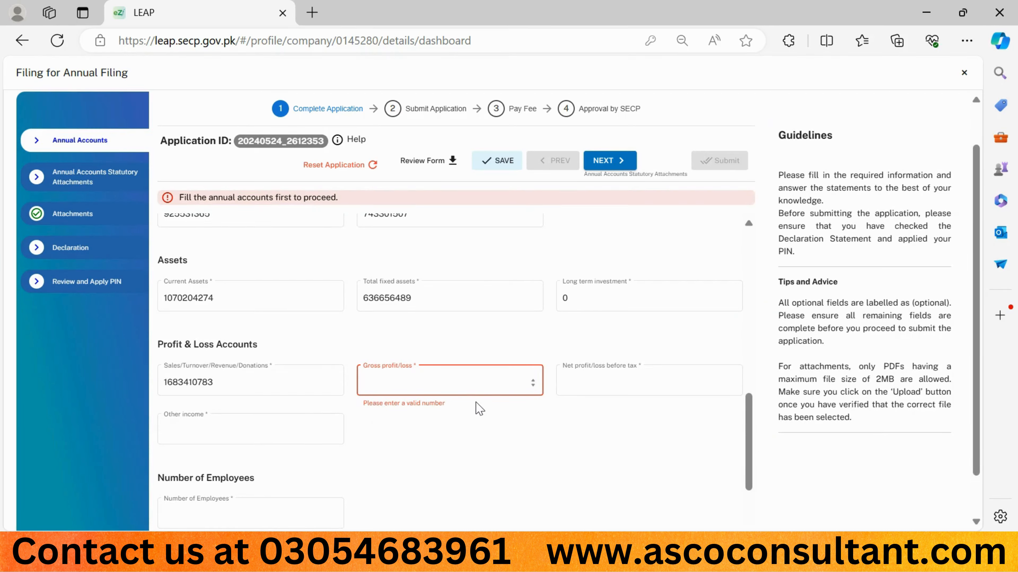
pyautogui.write('599')
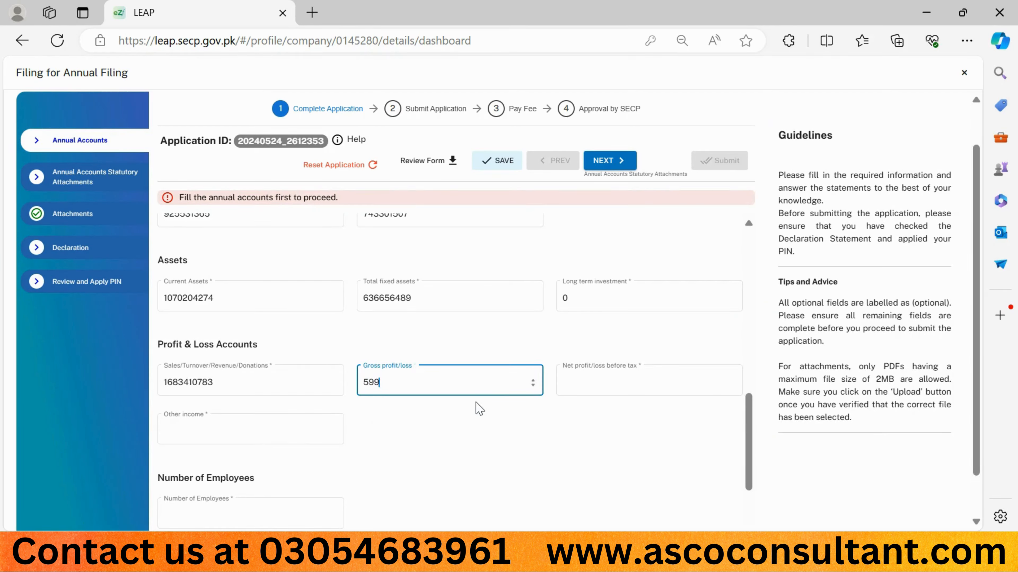
pyautogui.write('501638')
# Step: Consult the profit before taxation in Signed AR and FS.pdf, then enter 143719457 as Net profit/loss before tax in the filing form
pyautogui.click(591, 381)
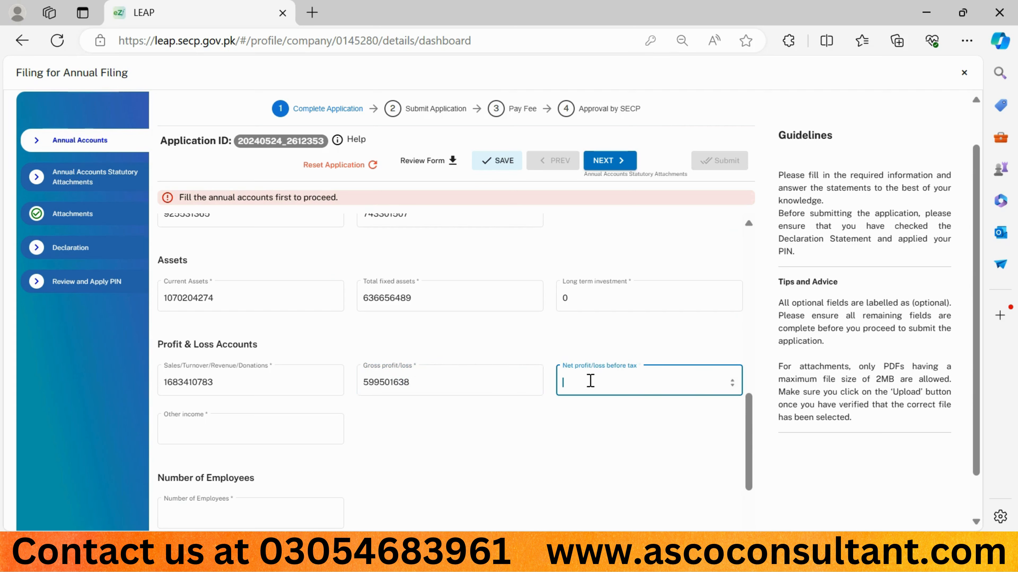
pyautogui.click(733, 486)
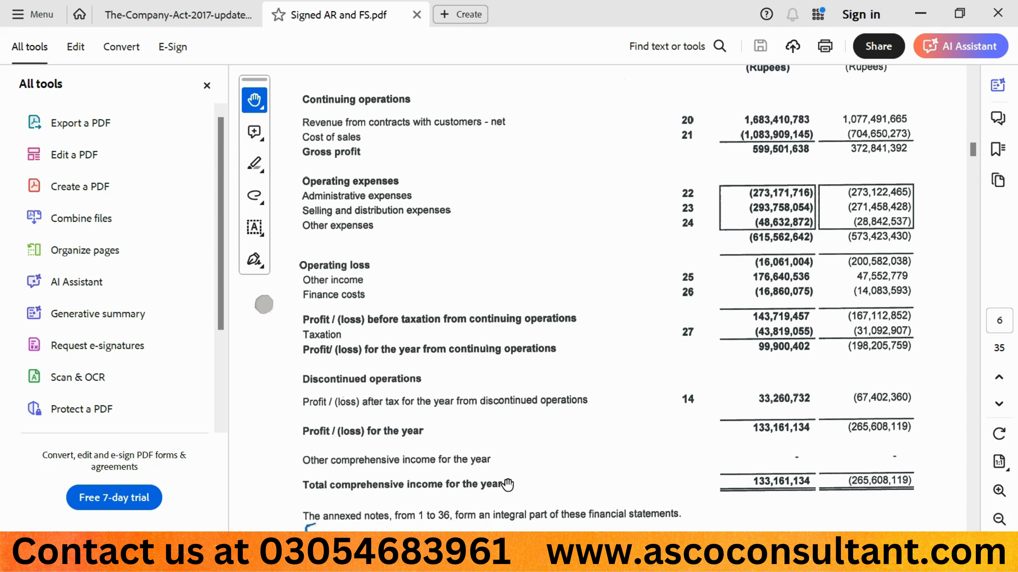
pyautogui.click(484, 557)
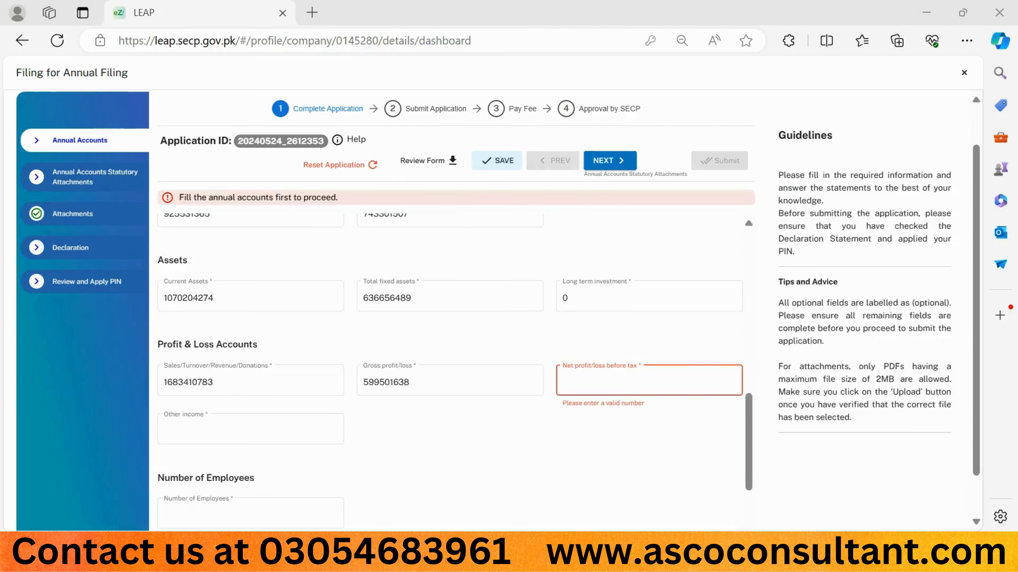
pyautogui.write('143')
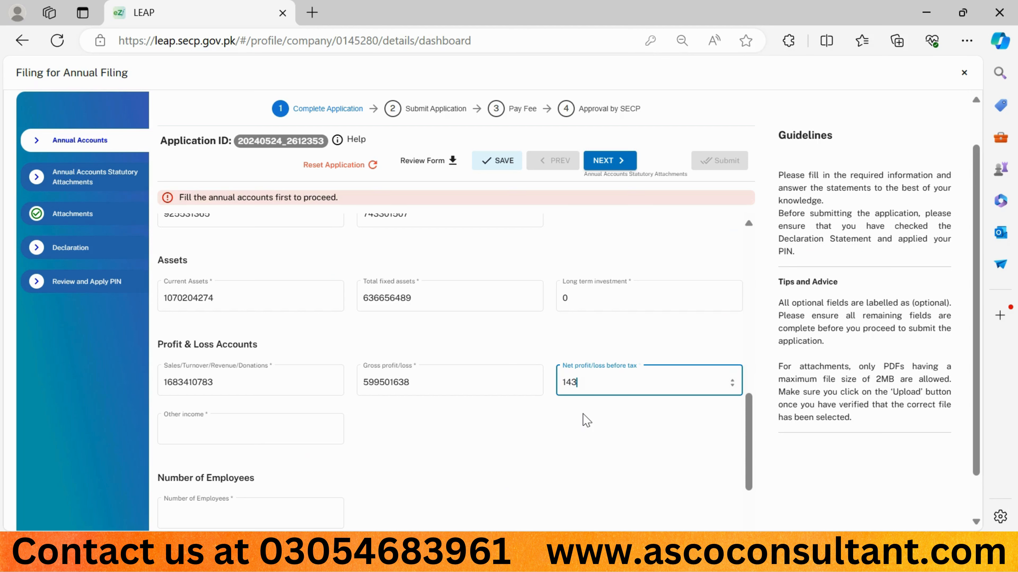
pyautogui.write('719457')
pyautogui.click(510, 457)
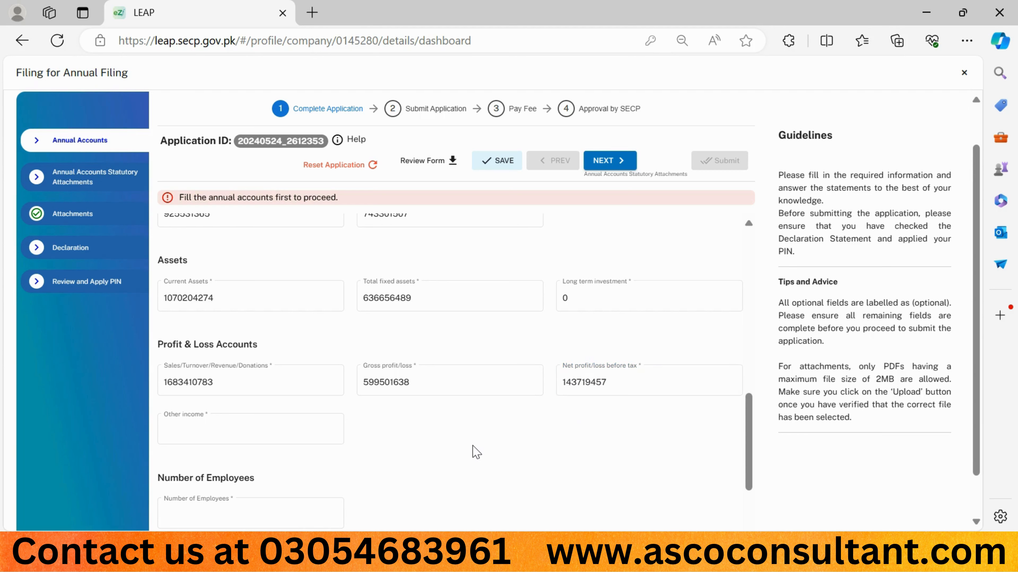
# Step: Check the other income figure in Signed AR and FS.pdf and enter 176640536 as Other income in the filing form
pyautogui.moveTo(705, 529)
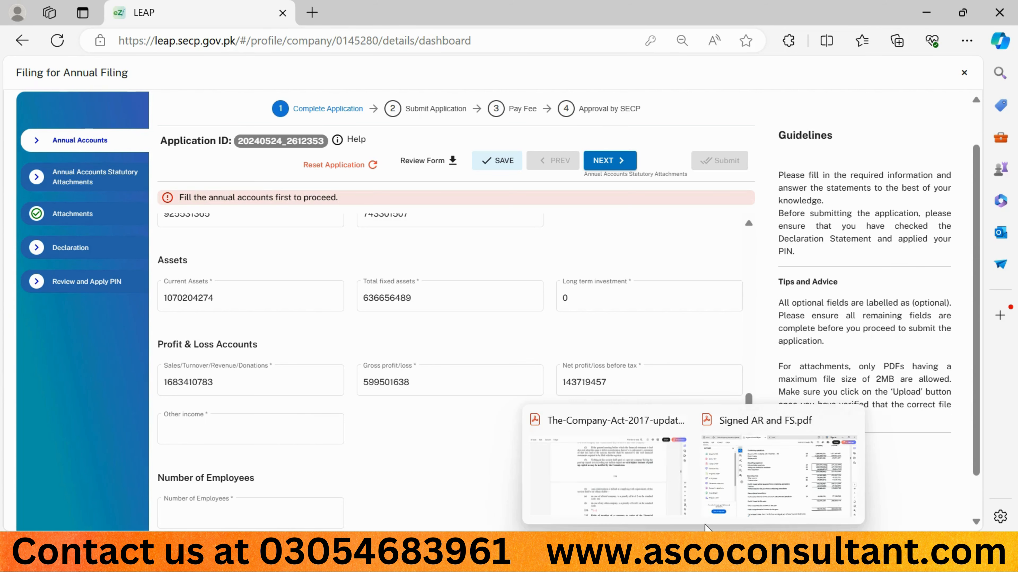
pyautogui.click(766, 464)
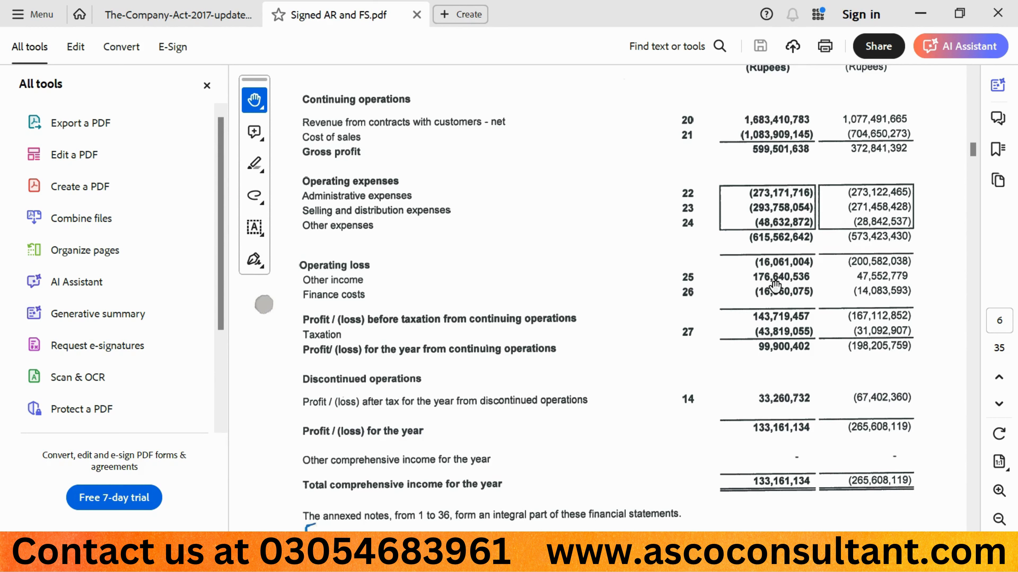
pyautogui.moveTo(499, 505)
pyautogui.click(413, 472)
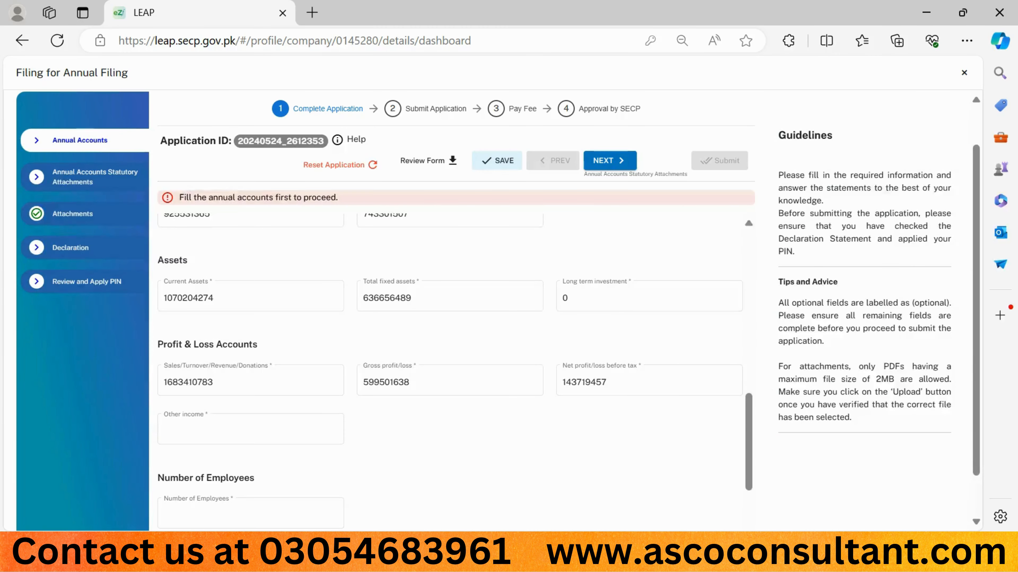
pyautogui.click(232, 428)
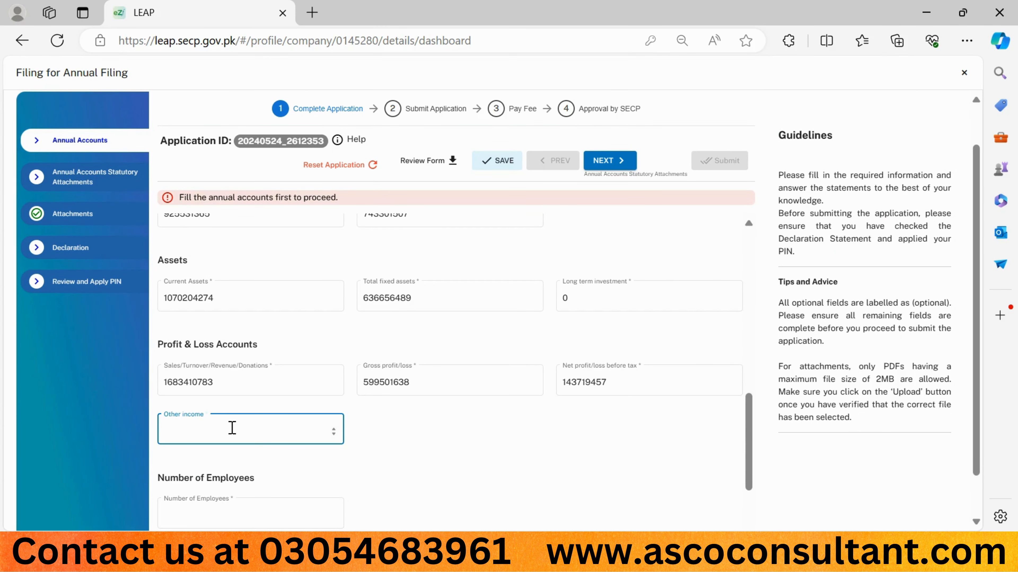
pyautogui.write('176640536')
pyautogui.click(427, 424)
# Step: Enter 103 as the Number of Employees
pyautogui.scroll(-2, 427, 429)
pyautogui.click(283, 427)
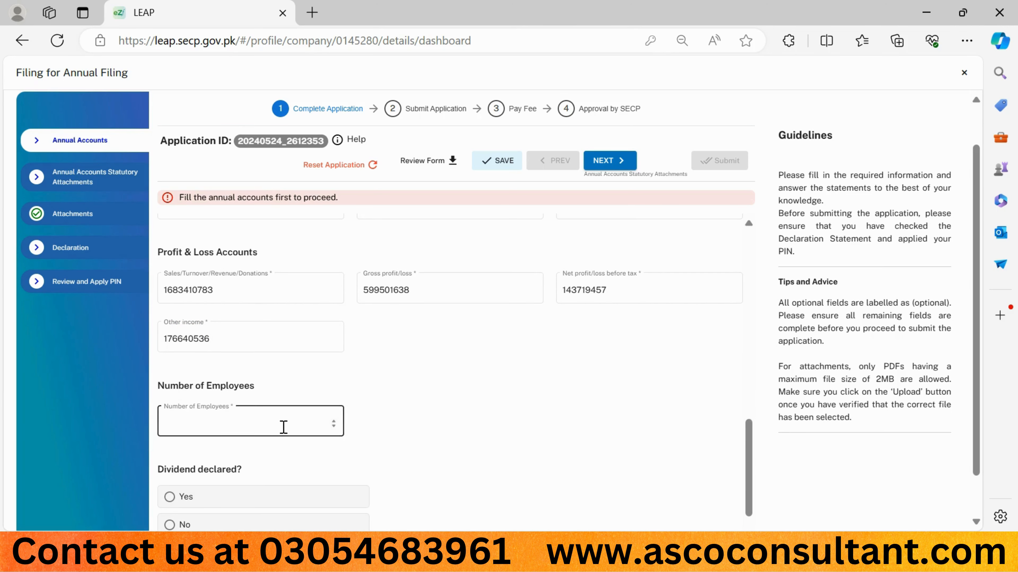
pyautogui.write('103')
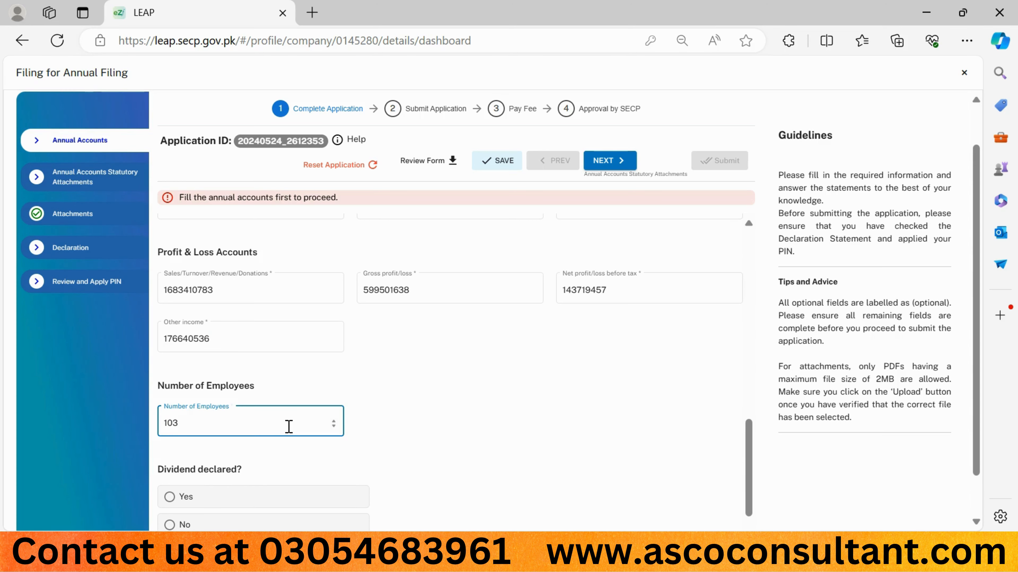
pyautogui.click(446, 418)
# Step: Answer No to Dividend declared and N/A to Consolidated Financial Statements, and proceed to the Annual Accounts Statutory Attachments section
pyautogui.scroll(-2, 446, 418)
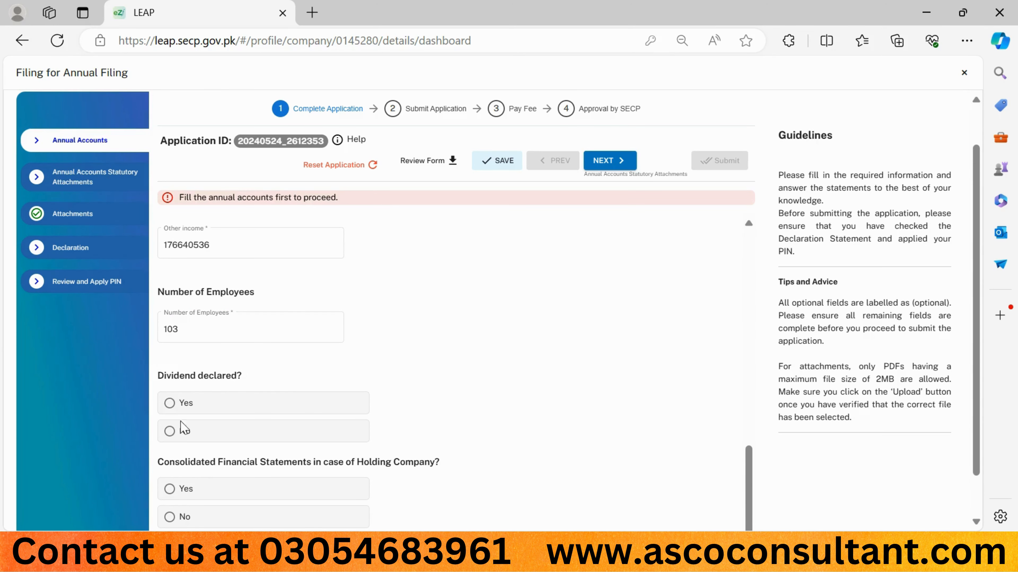
pyautogui.click(170, 431)
pyautogui.scroll(-1, 348, 374)
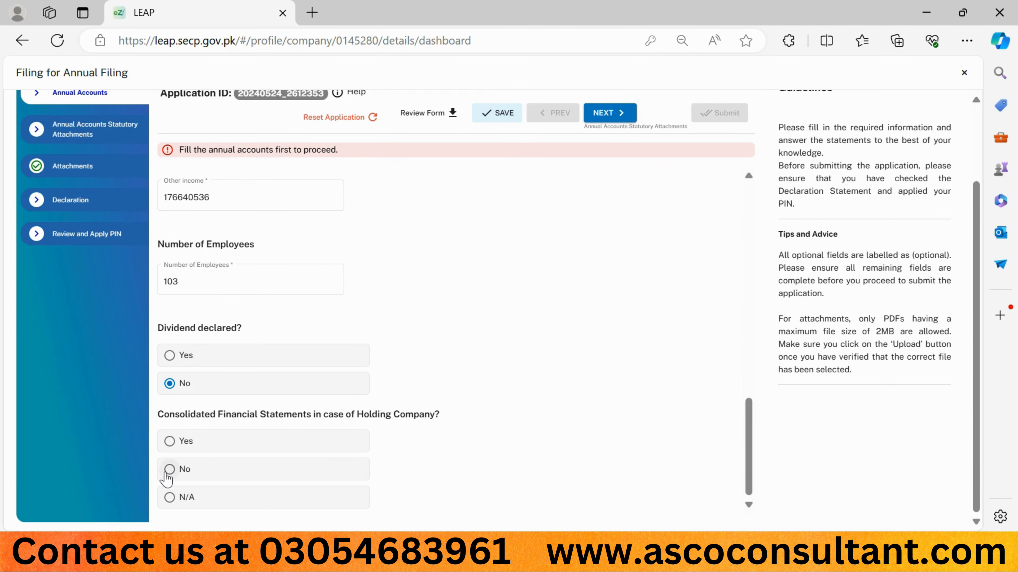
pyautogui.click(170, 498)
pyautogui.click(603, 112)
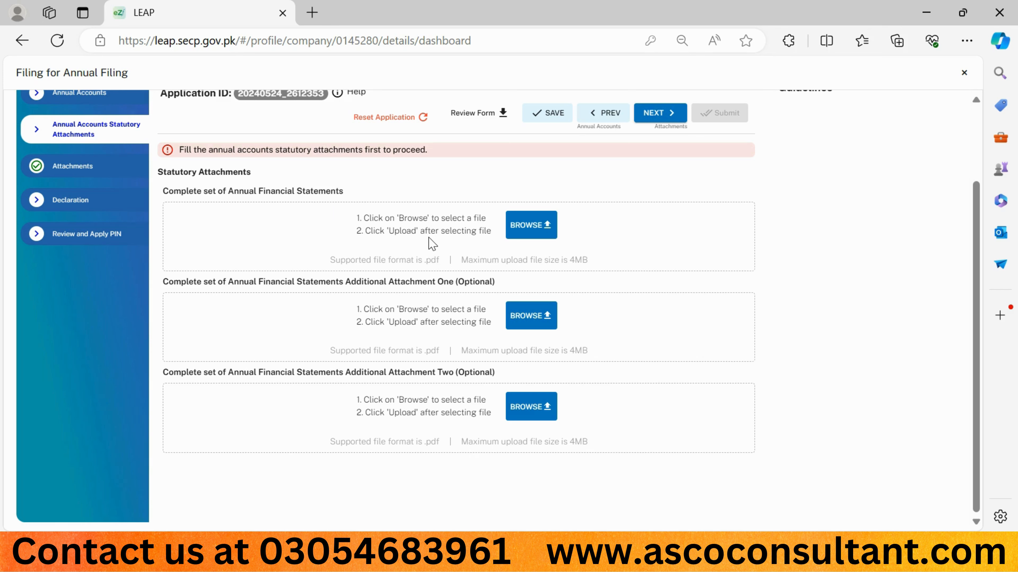
# Step: Upload A00008.pdf from Downloads as the Complete set of Annual Financial Statements, then preview the uploaded file and close the preview
pyautogui.click(520, 236)
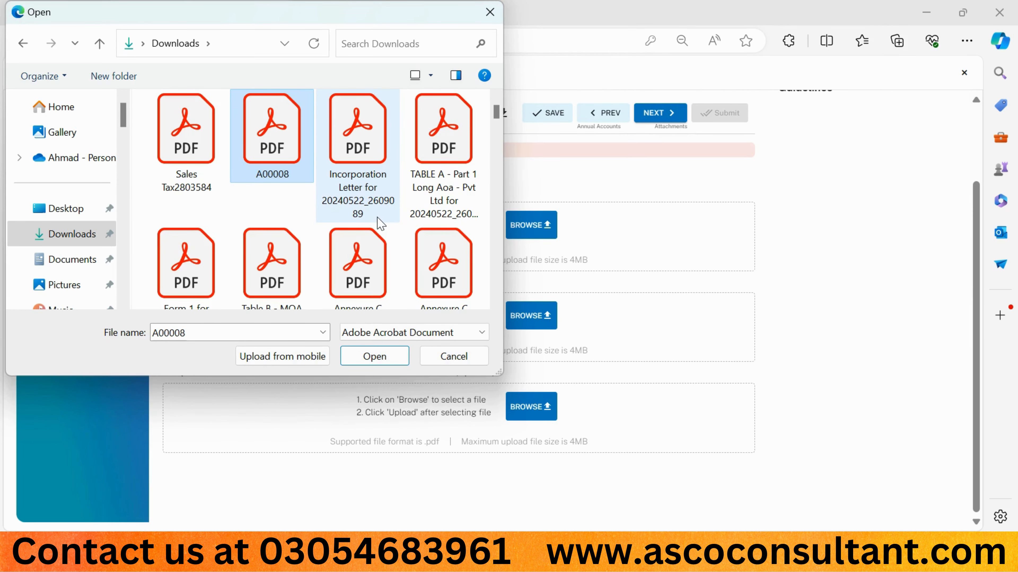
pyautogui.doubleClick(284, 166)
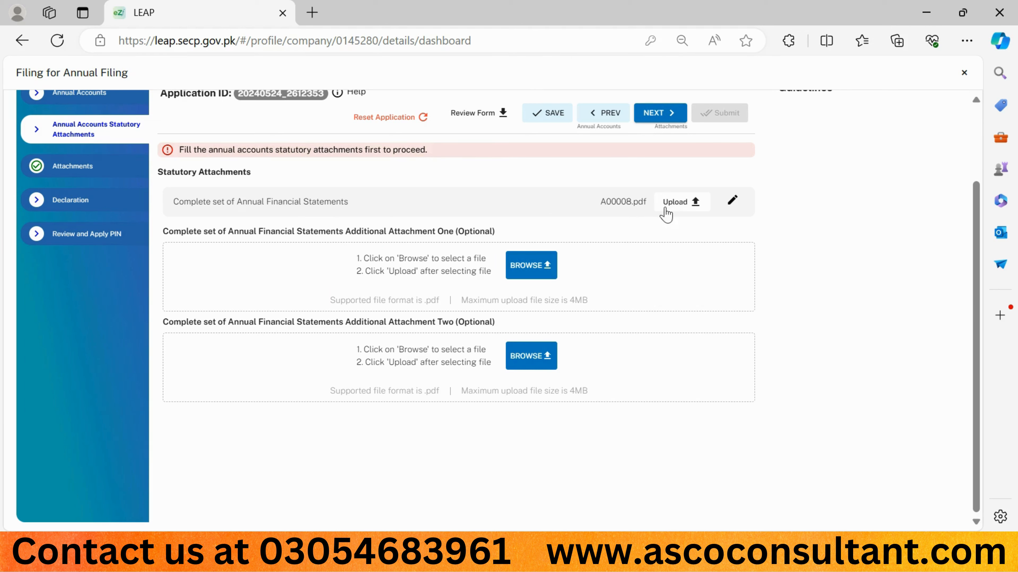
pyautogui.click(680, 209)
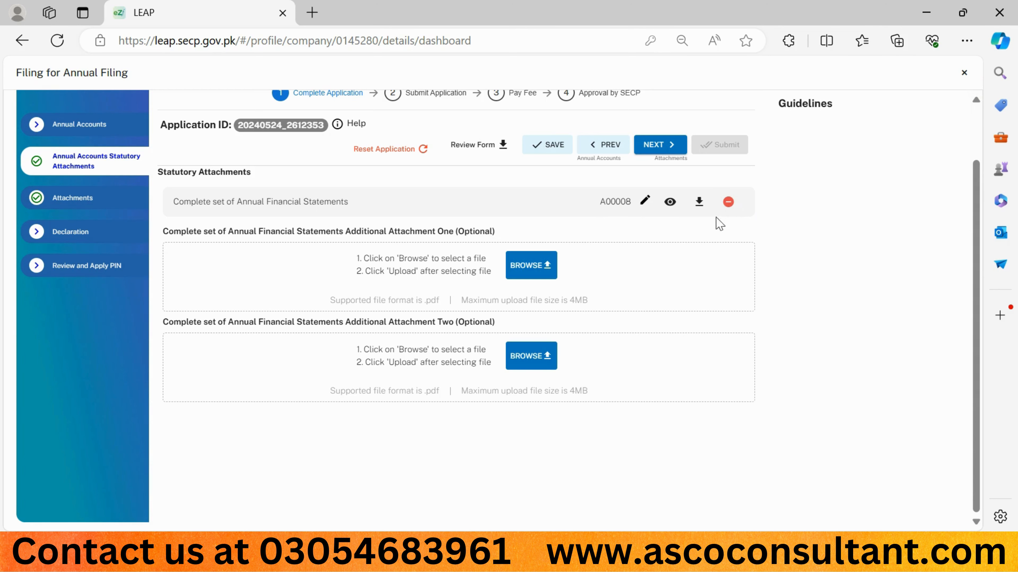
pyautogui.click(669, 202)
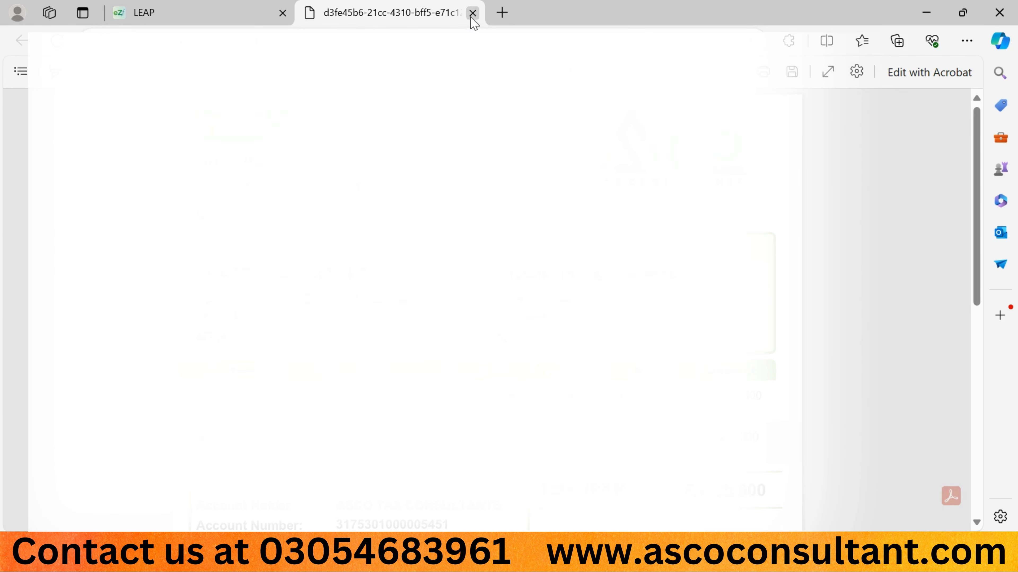
pyautogui.click(472, 13)
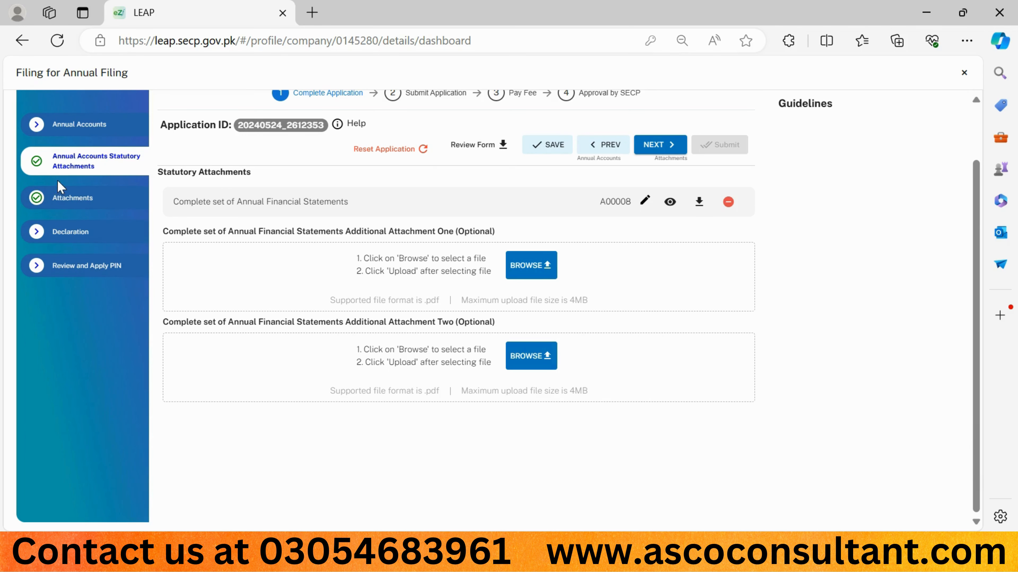
# Step: Return to the Annual Accounts section and enter 92553 in the empty Total Equity field
pyautogui.click(76, 134)
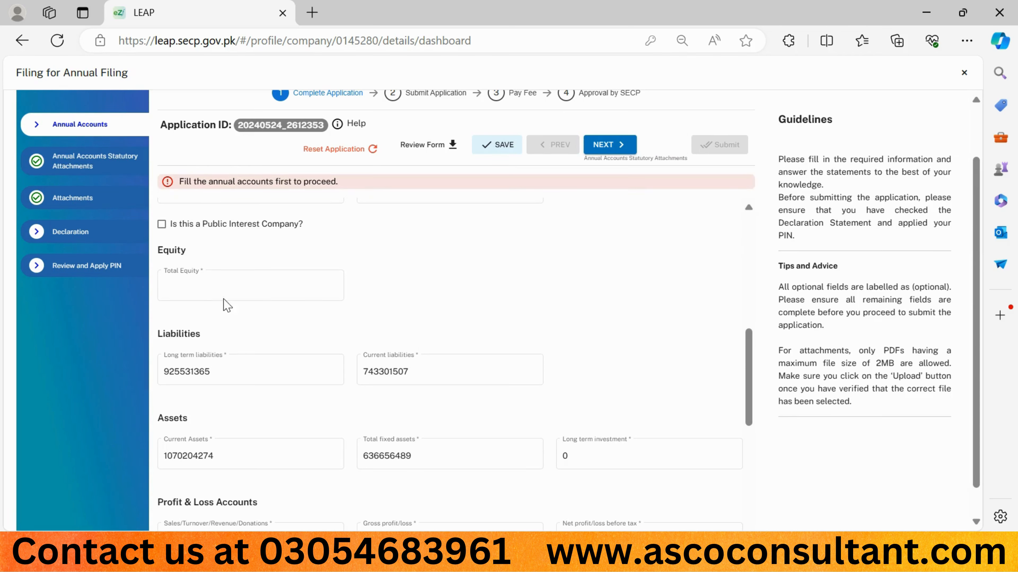
pyautogui.click(194, 287)
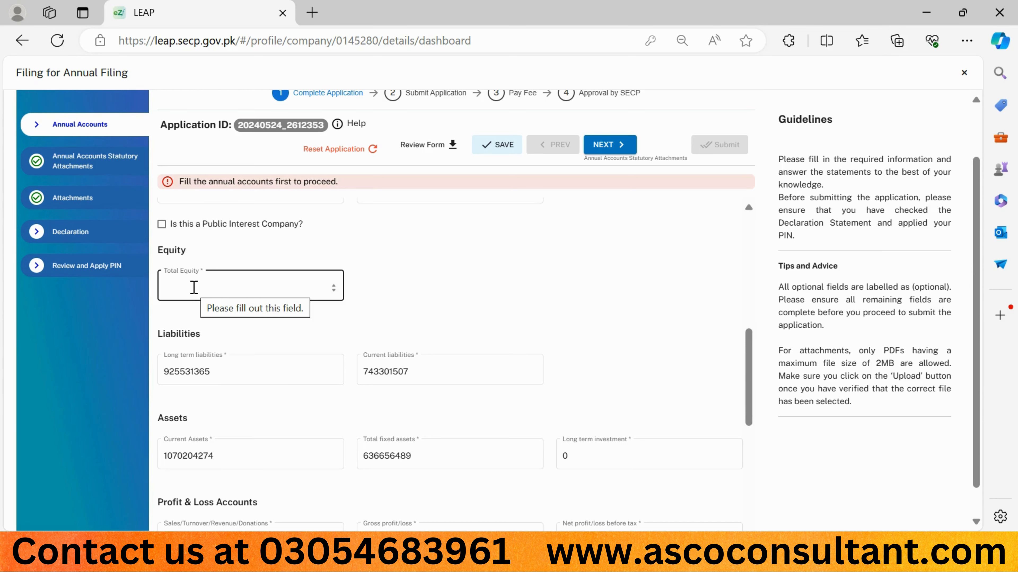
pyautogui.click(194, 287)
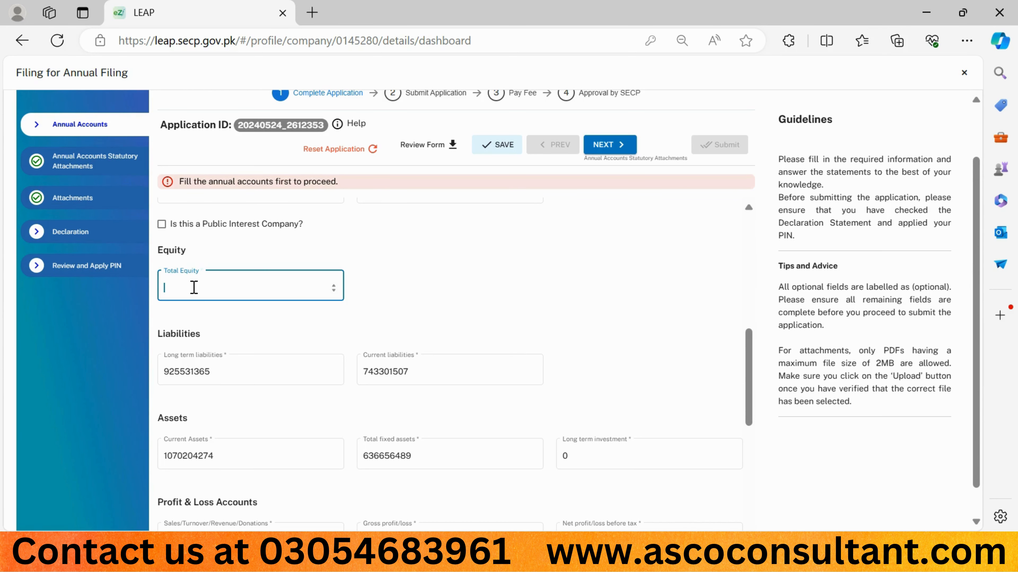
pyautogui.write('92553')
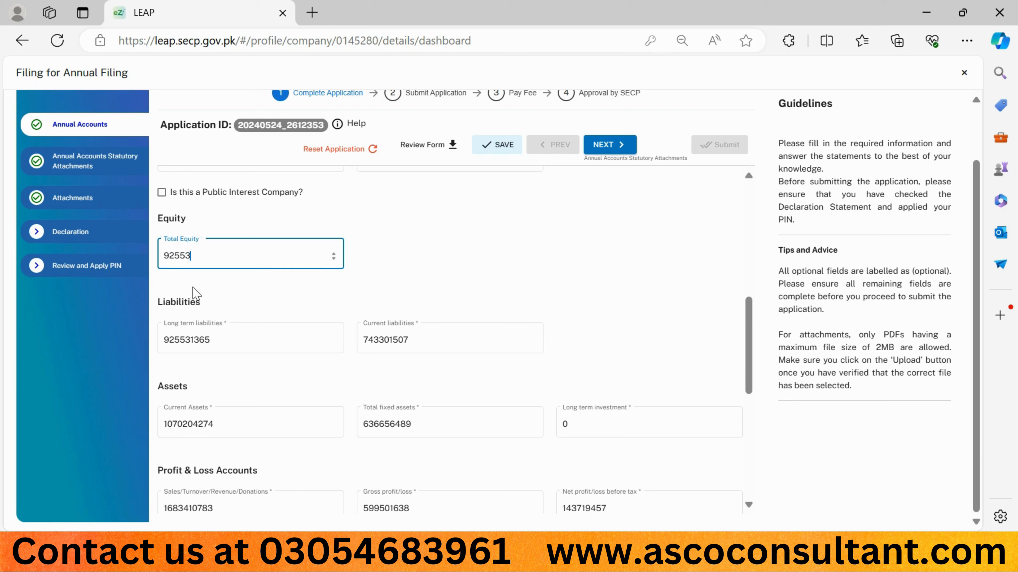
pyautogui.write('1365')
# Step: Complete the Total Equity figure as 925531365 and save the application
pyautogui.click(507, 154)
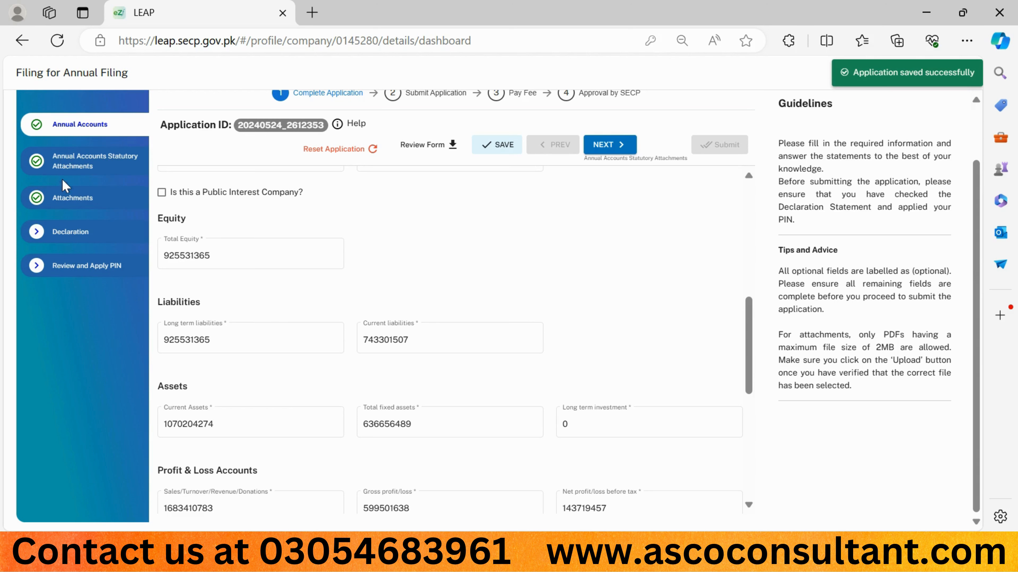
# Step: Proceed to the Declaration section, select Authorized Officer as the declarant and accept the declaration statement
pyautogui.click(608, 148)
pyautogui.click(661, 146)
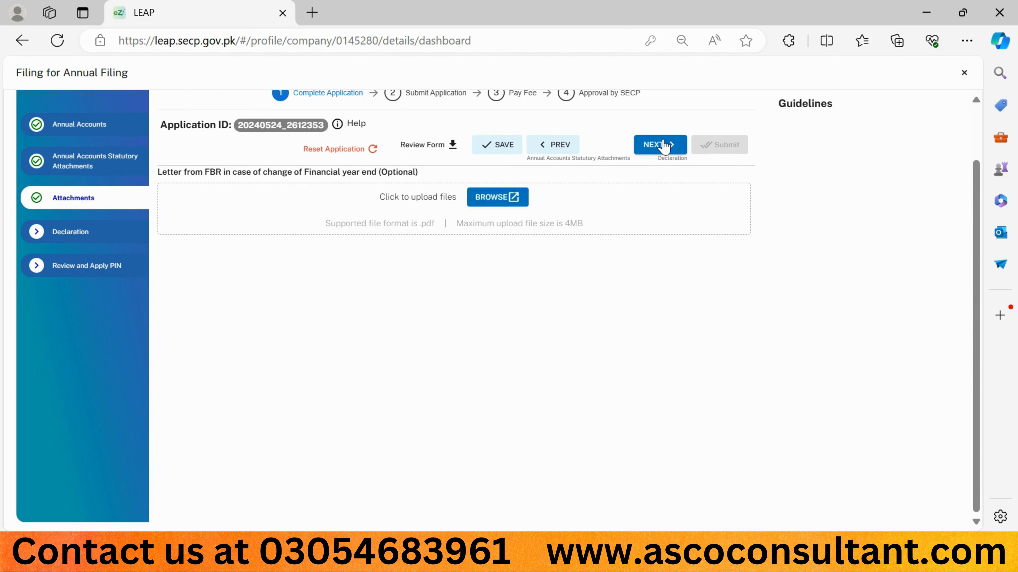
pyautogui.click(663, 146)
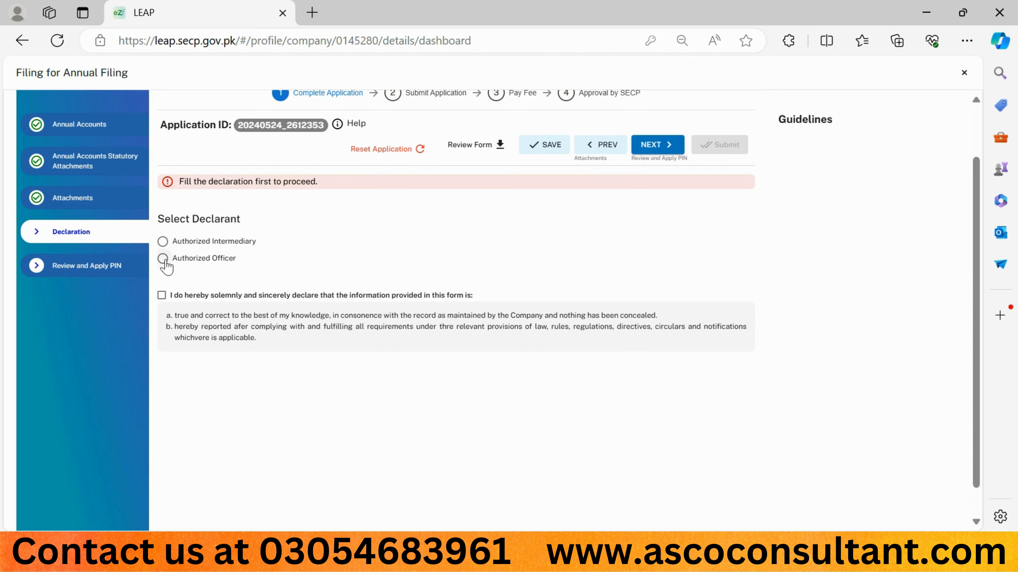
pyautogui.click(162, 259)
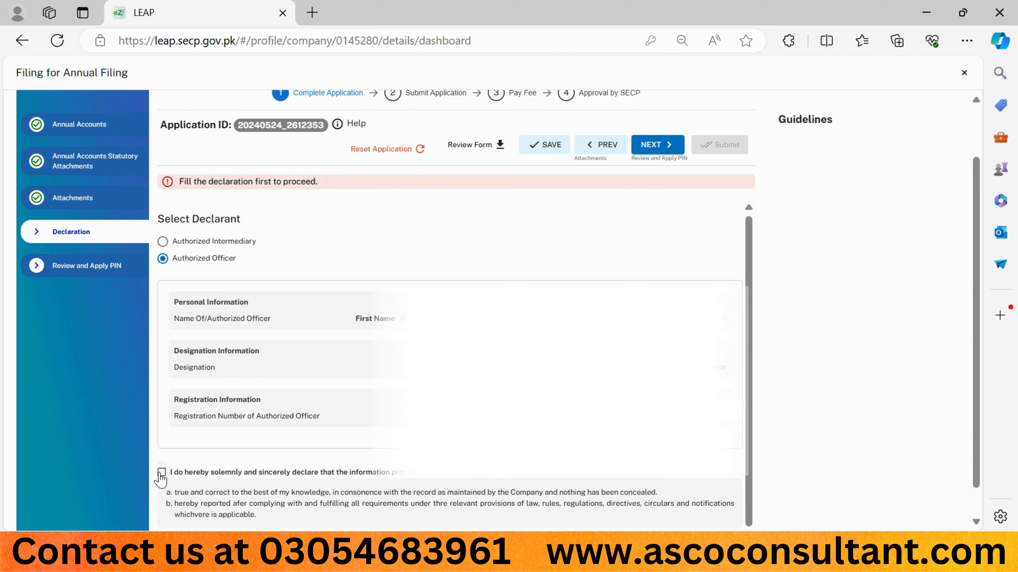
pyautogui.click(162, 472)
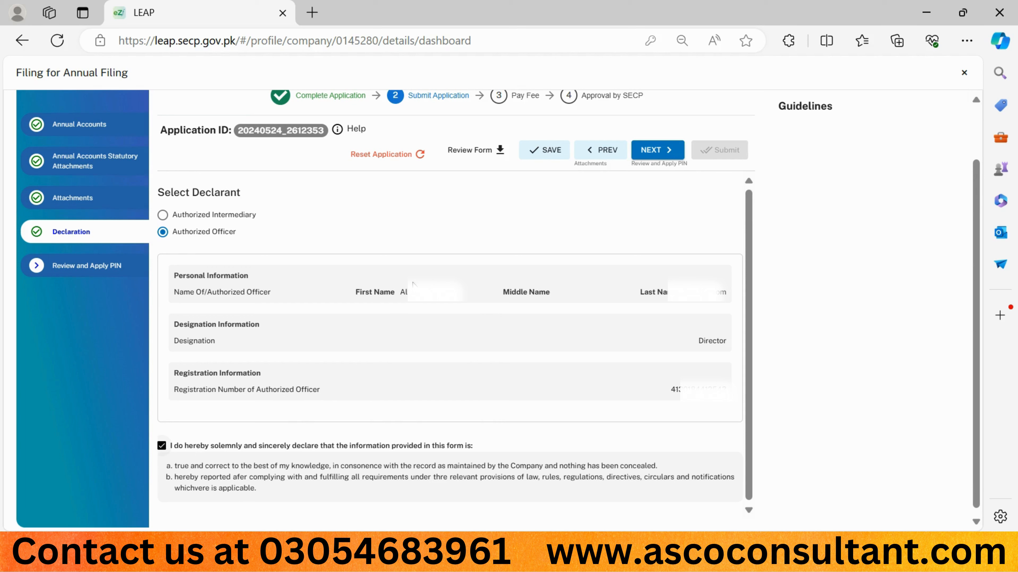
# Step: Sign the application in the Review and Apply PIN section by accepting the declaration and applying the digital signature PIN, and submit it
pyautogui.click(661, 152)
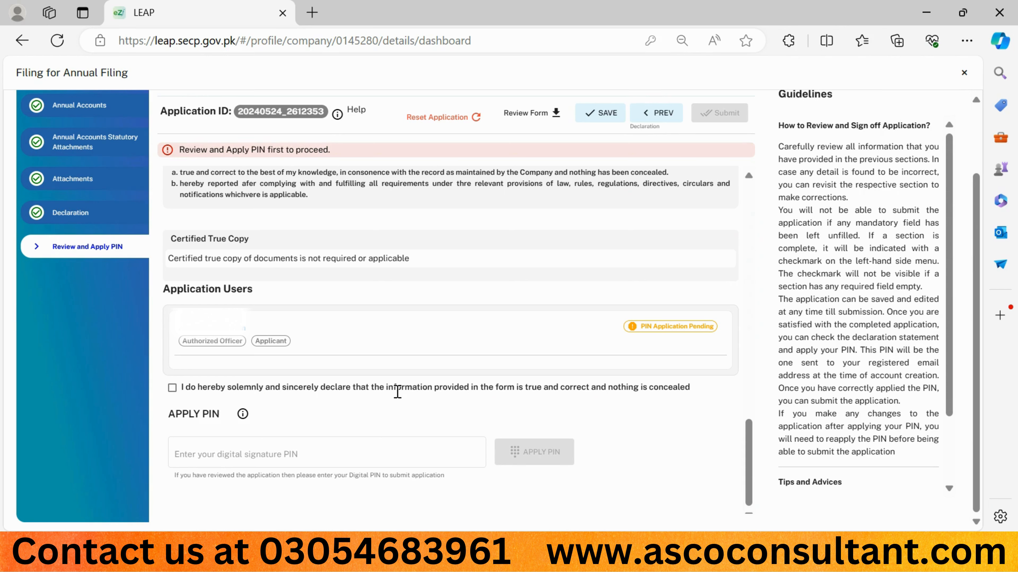
pyautogui.click(173, 387)
pyautogui.click(182, 454)
pyautogui.write('*')
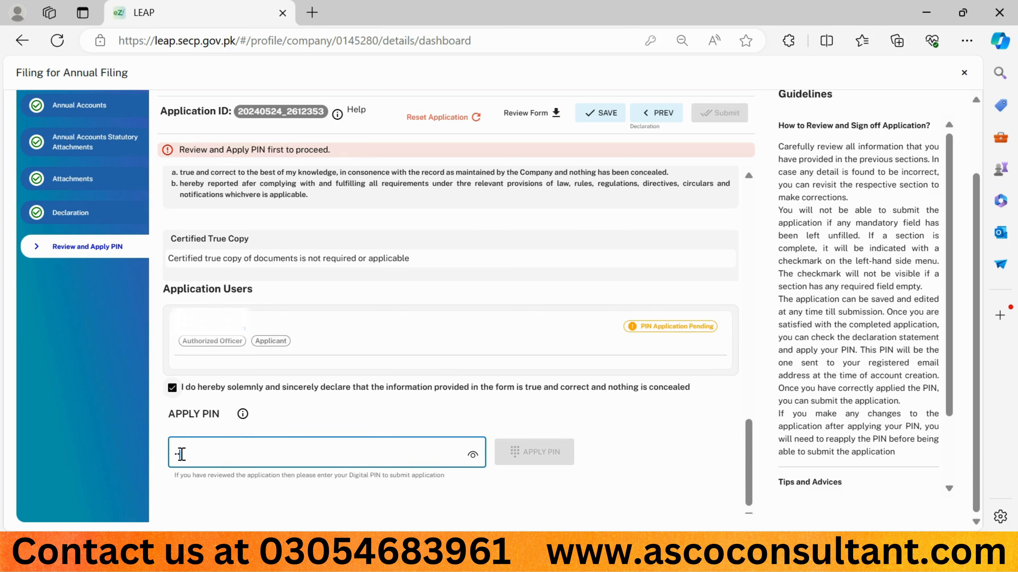
pyautogui.write('***')
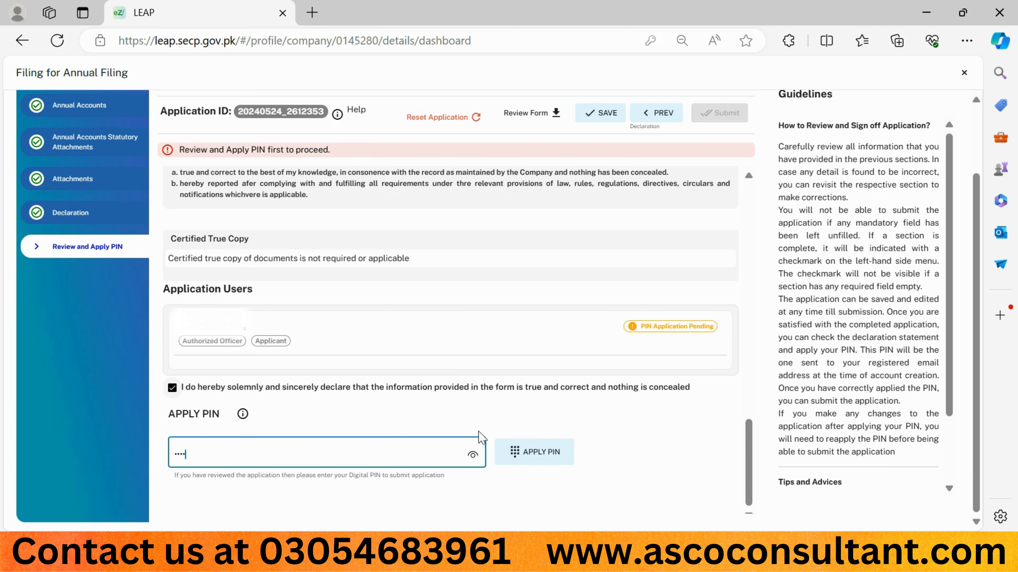
pyautogui.click(529, 457)
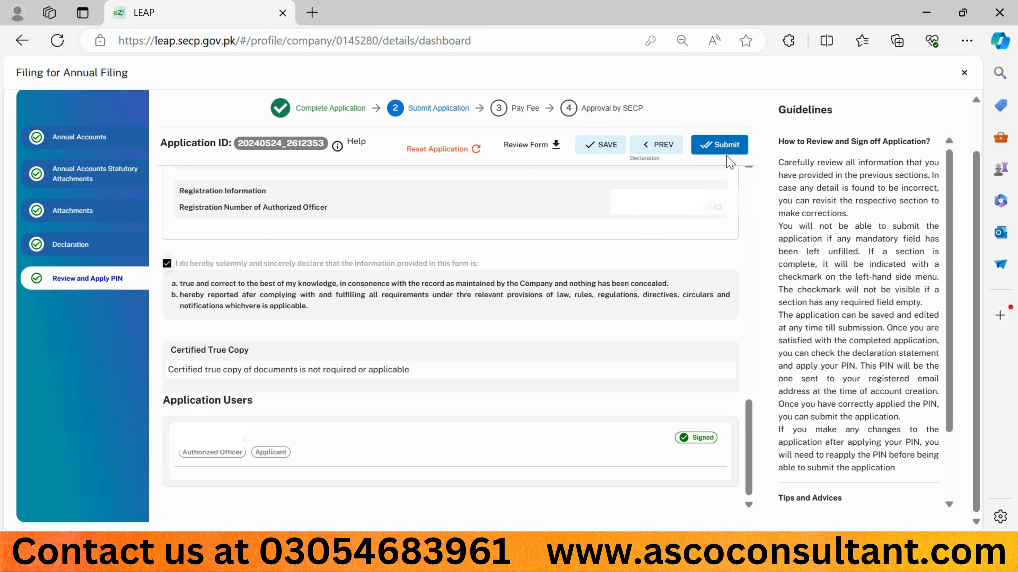
pyautogui.click(719, 153)
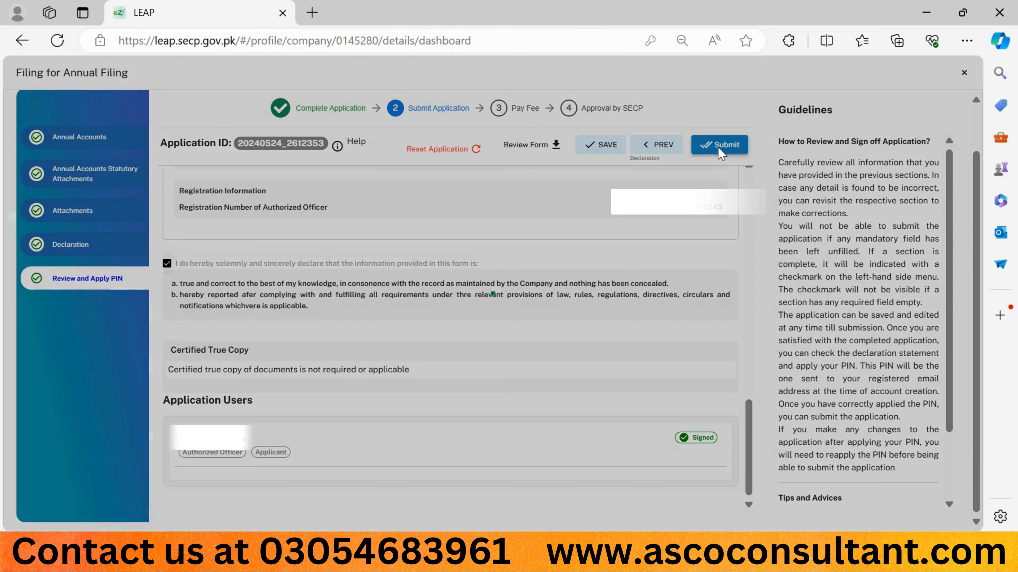